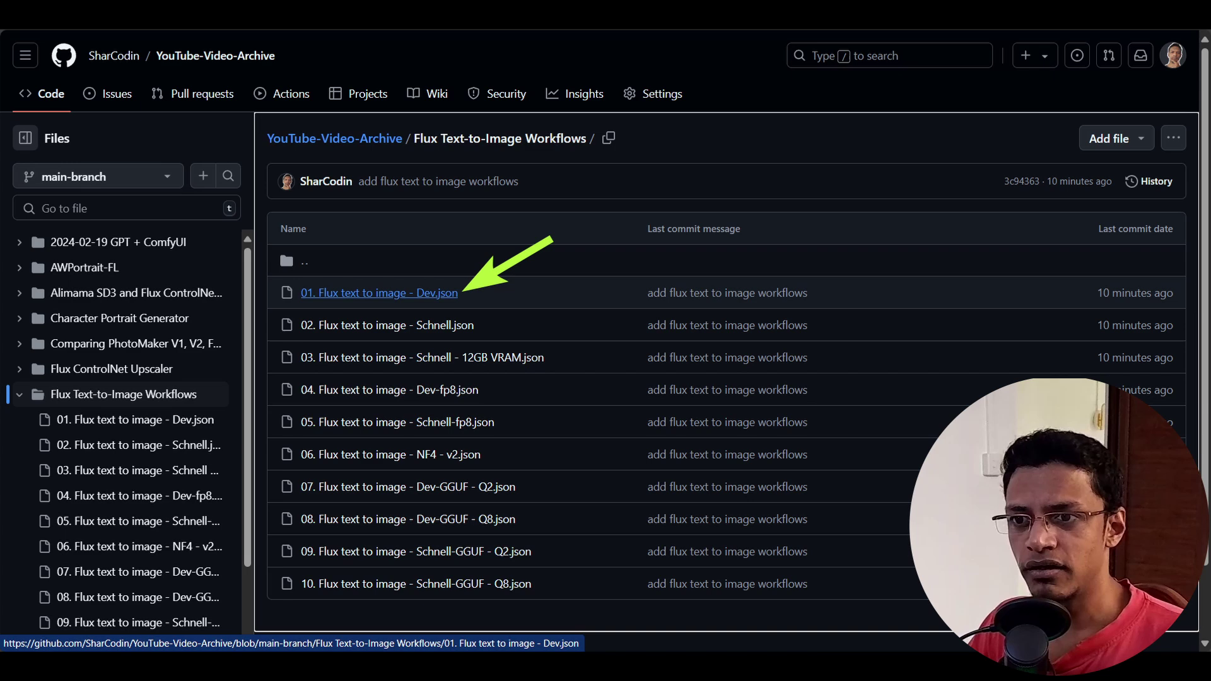
Step: Open '01. Flux text to image - Dev.json' from the repository's Flux Text-to-Image Workflows folder
left_click(379, 292)
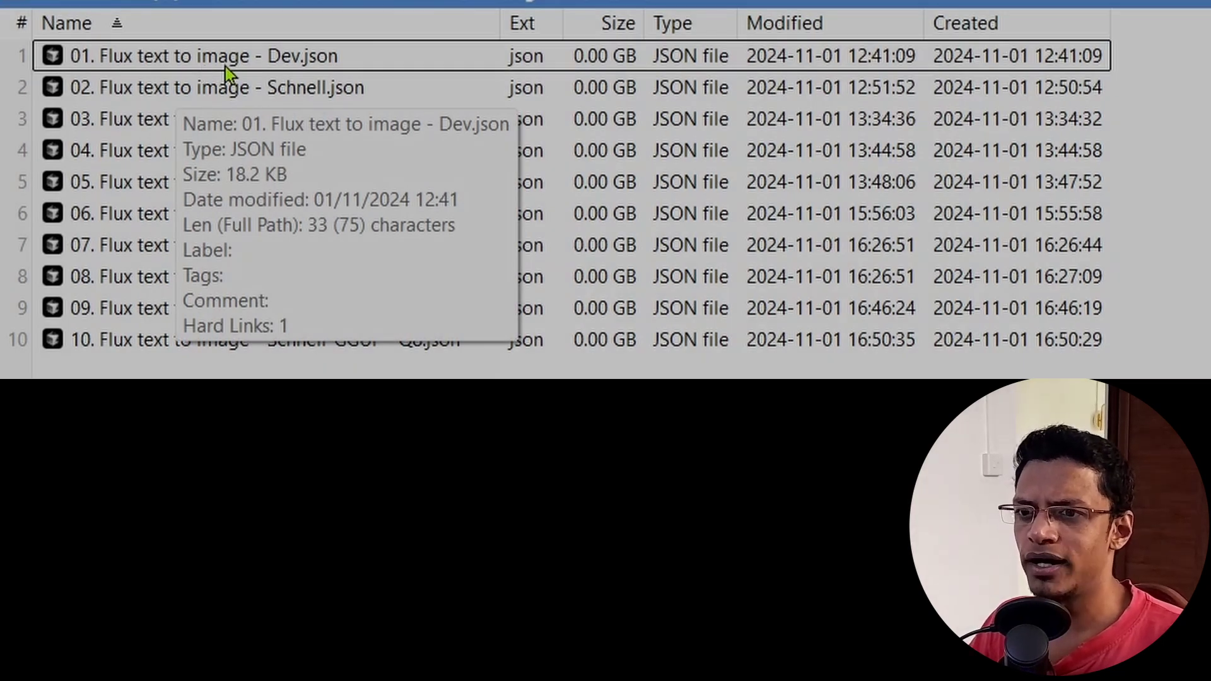
Step: Select the downloaded '01. Flux text to image - Dev.json' among the ten local workflow files
left_click(162, 63)
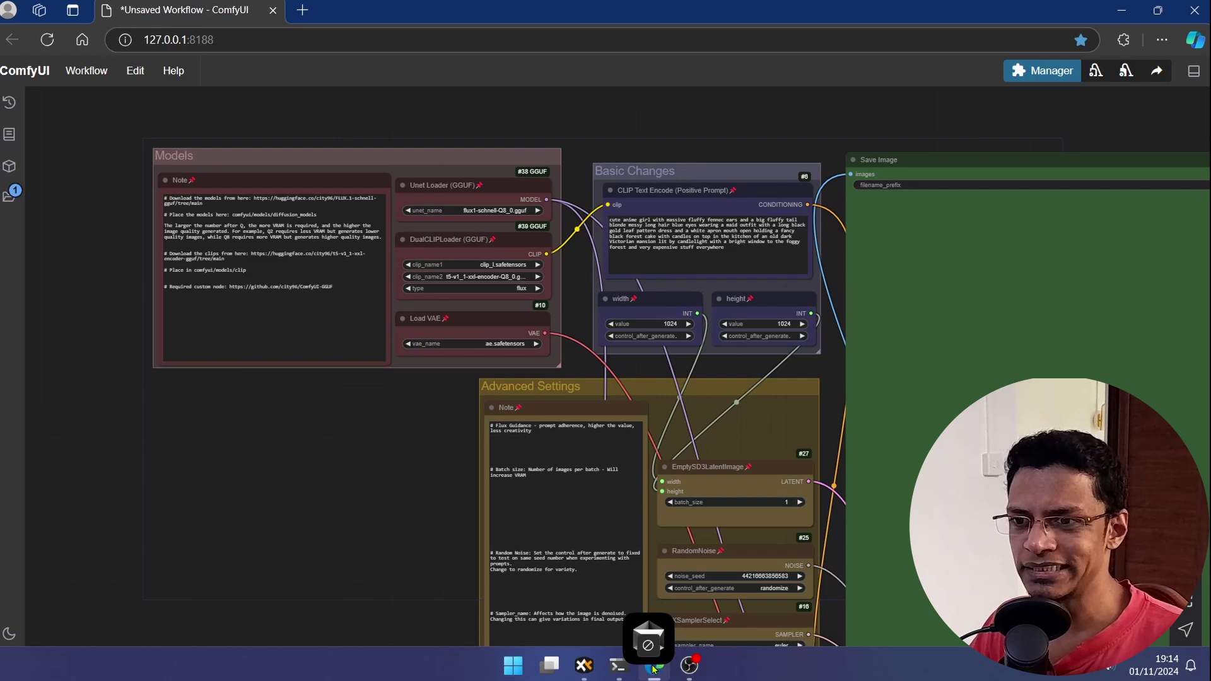
Step: Load Dev.json onto the canvas, reset the view, and frame all four workflow groups
left_click_drag(404, 325, 336, 512)
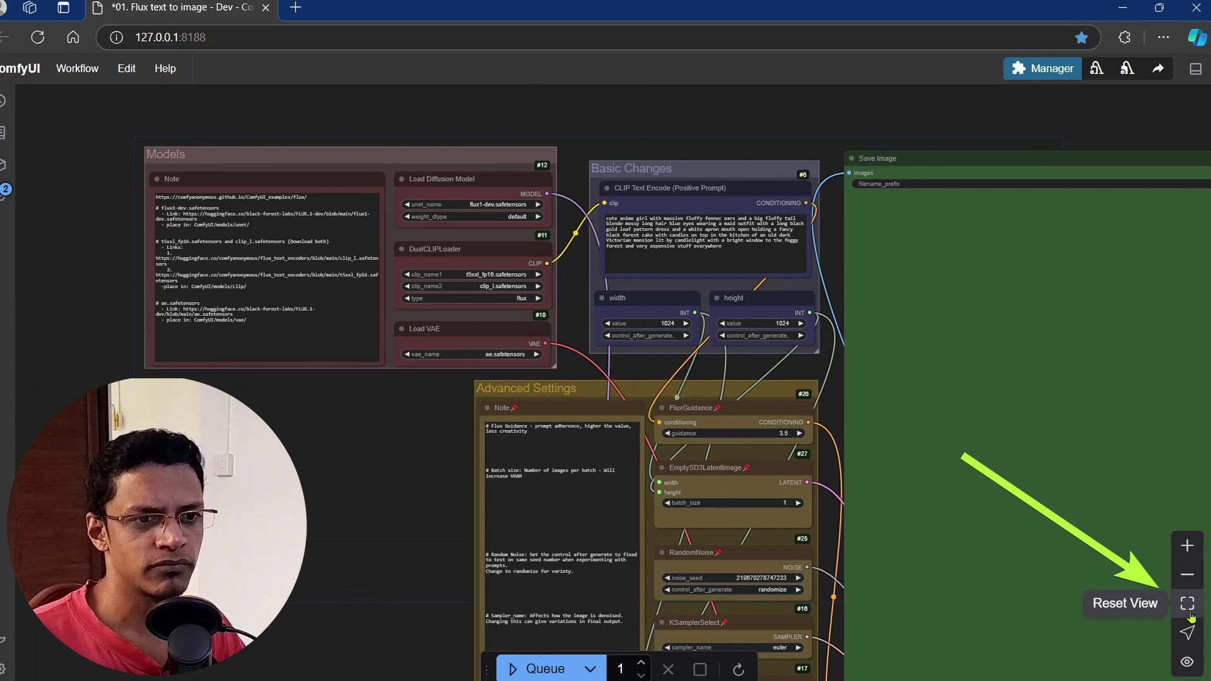
left_click(1188, 604)
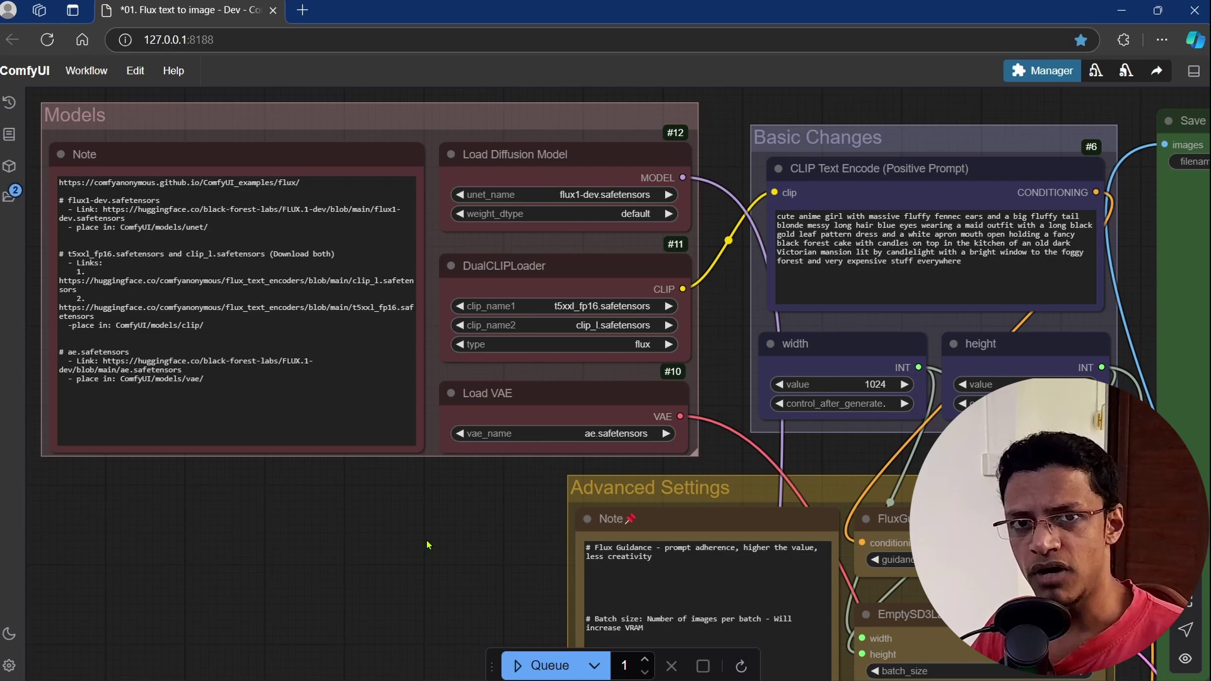
scroll(457, 476, "down", 10)
mouse_move(462, 556)
left_mouse_down()
mouse_move(410, 372)
mouse_move(372, 364)
left_mouse_up()
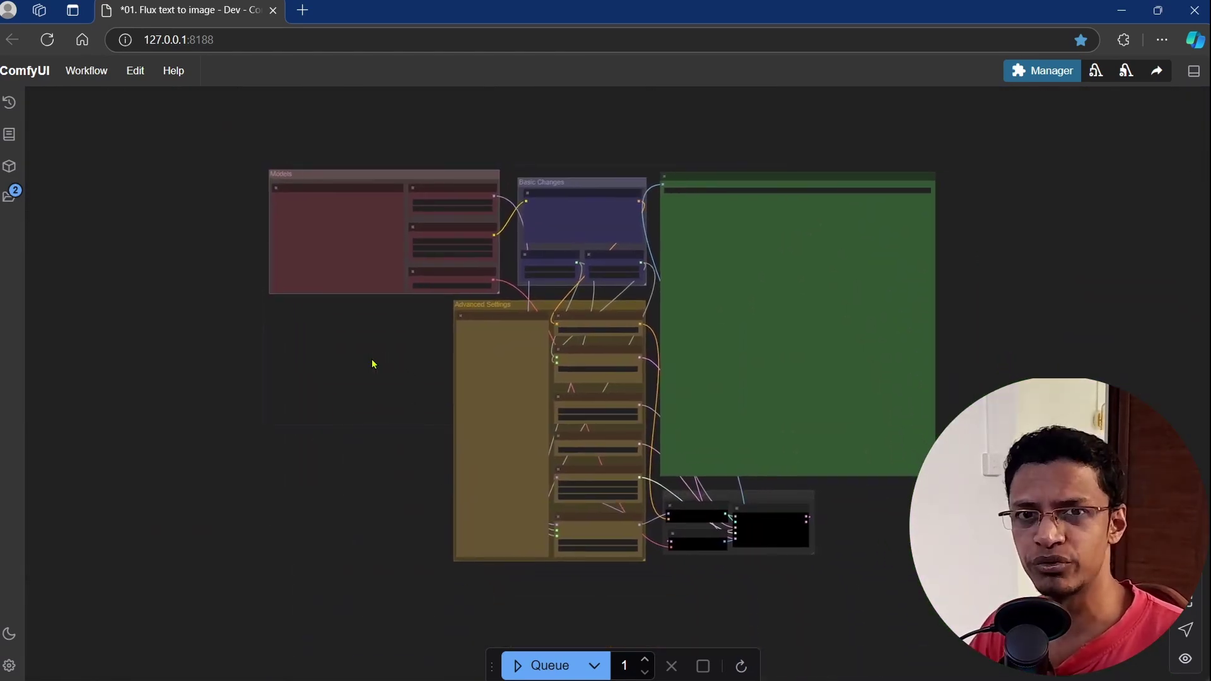
Step: Zoom onto the Models group's Note listing flux1-dev, t5xxl, clip_l and ae downloads
scroll(357, 400, "up", 1)
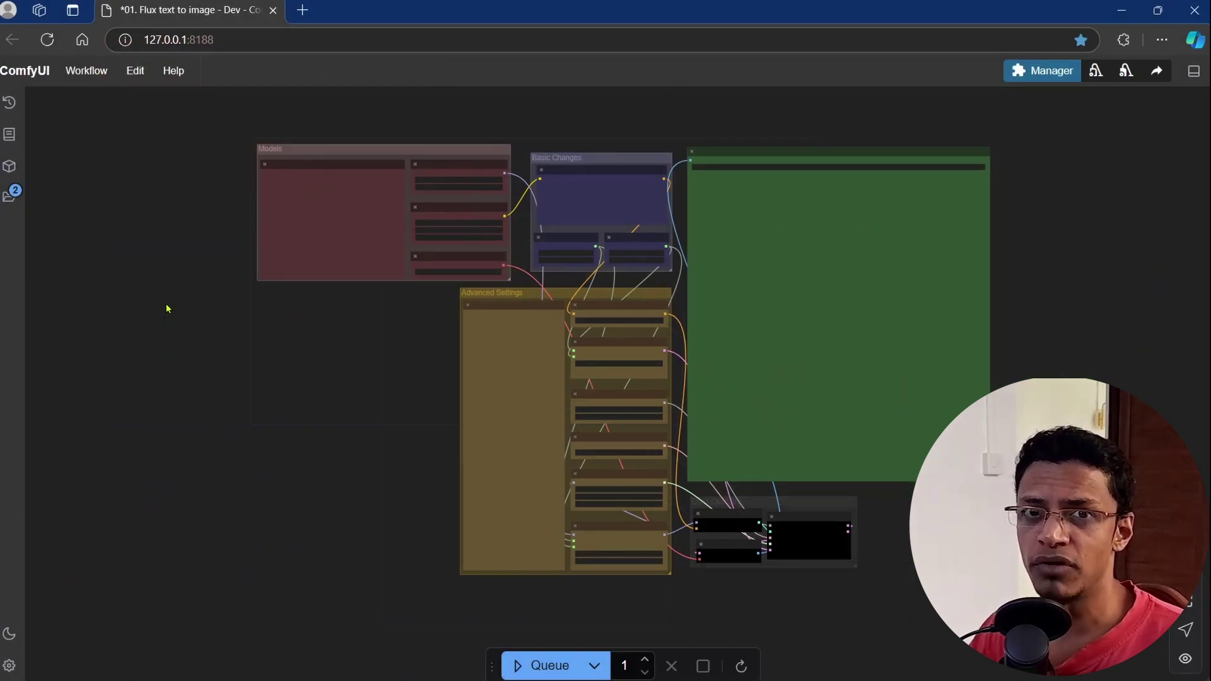
scroll(168, 309, "up", 2)
scroll(192, 327, "up", 3)
scroll(190, 334, "up", 2)
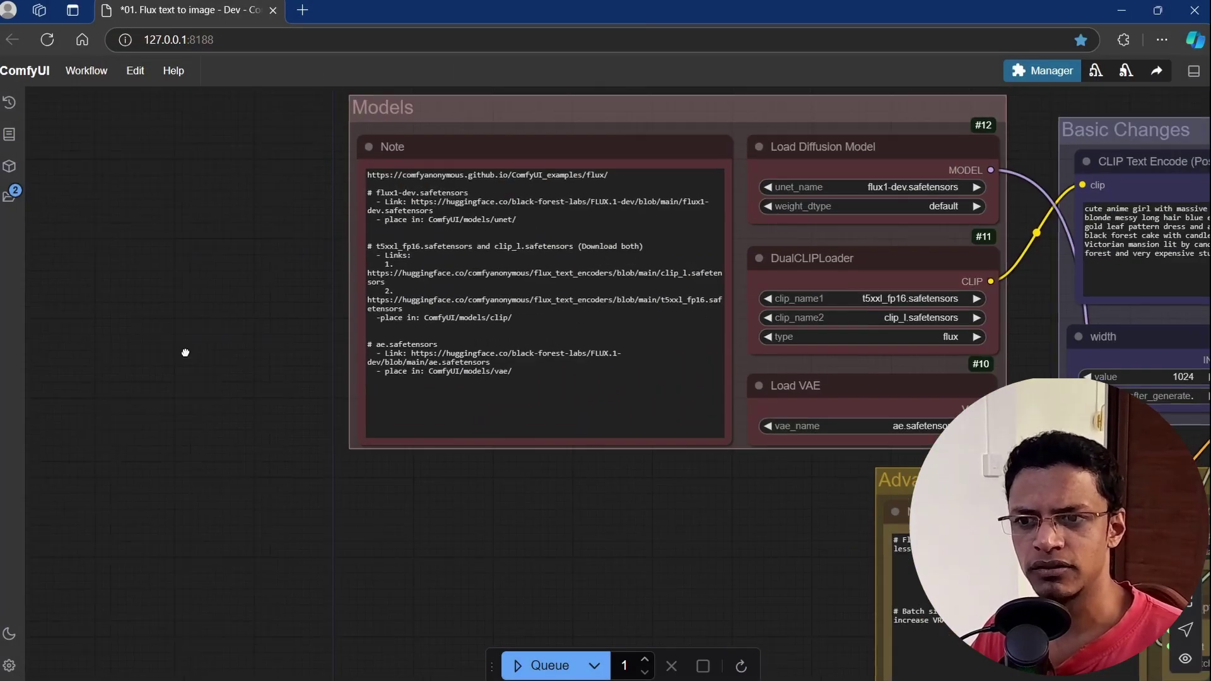
left_click_drag(184, 350, 118, 409)
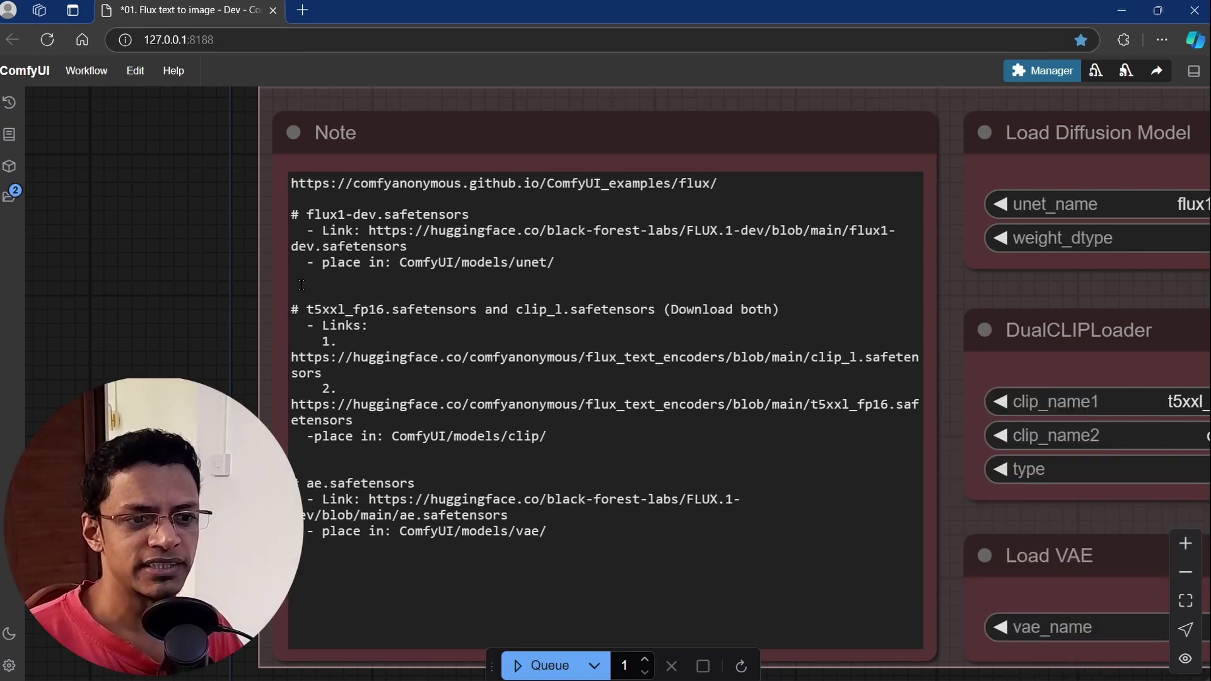
Step: Point out the Load Diffusion Model, DualCLIPLoader and Load VAE nodes
scroll(189, 325, "down", 2)
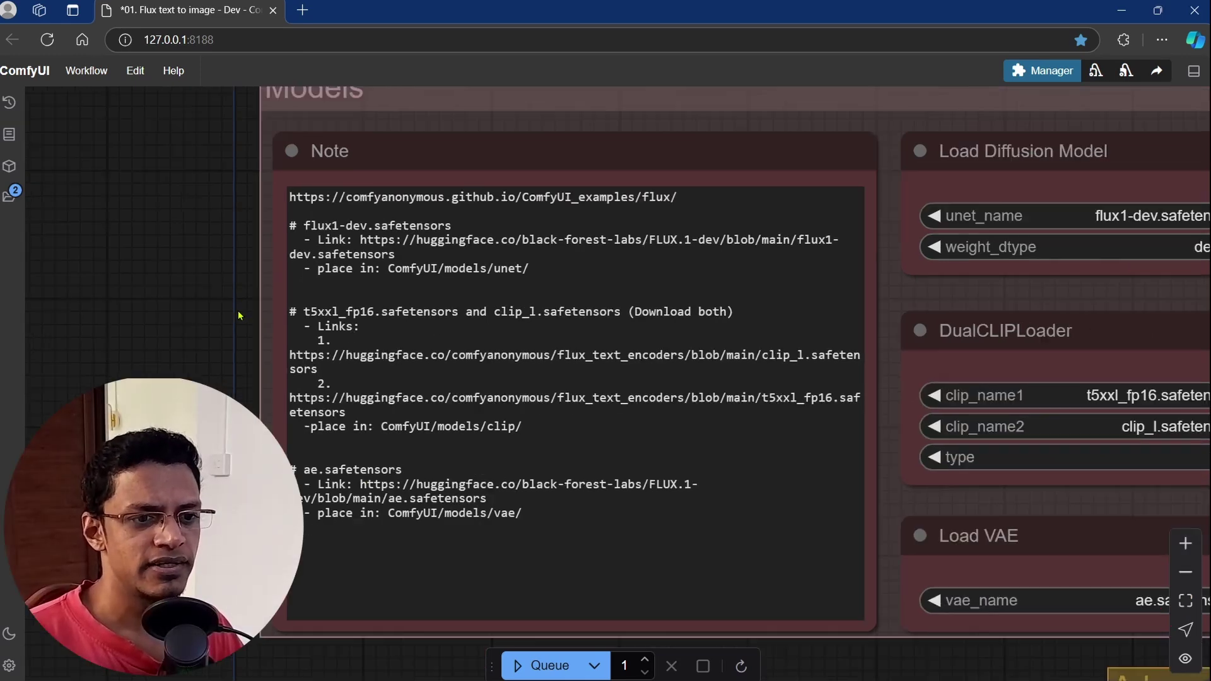
scroll(189, 325, "down", 2)
scroll(164, 328, "down", 1)
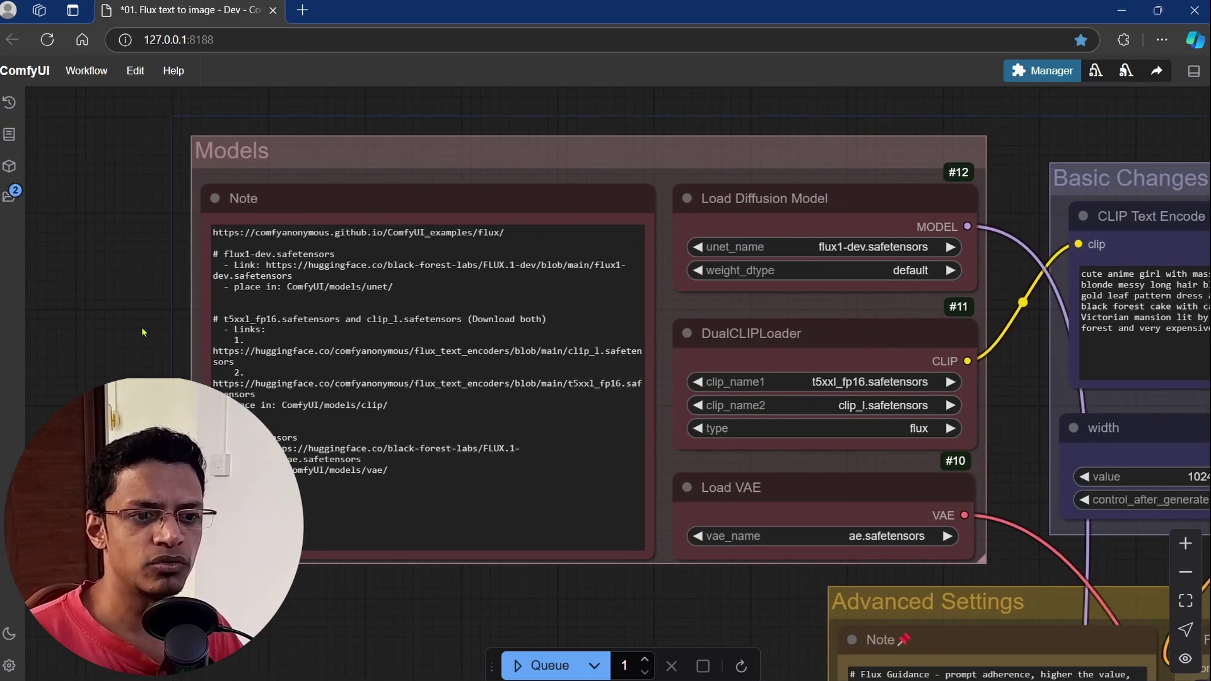
left_click(770, 208)
left_click(770, 346)
left_click(769, 487)
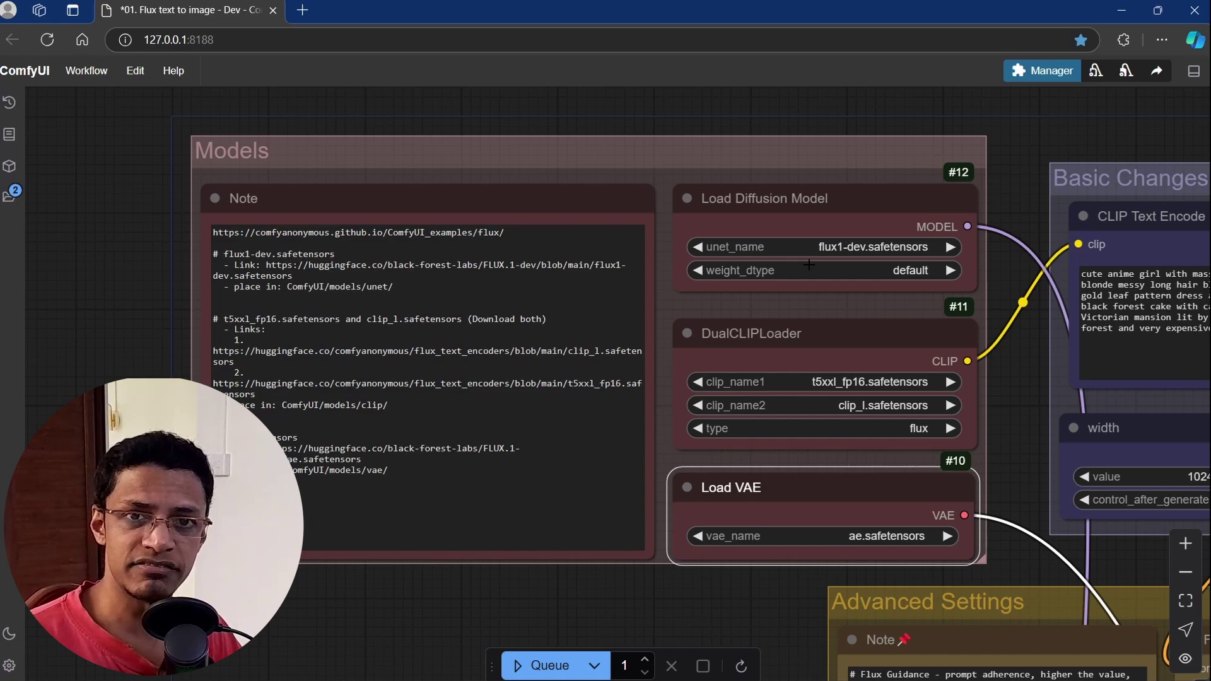
Step: Highlight the flux1-dev.safetensors file name and its download link in the note
scroll(179, 275, "up", 5)
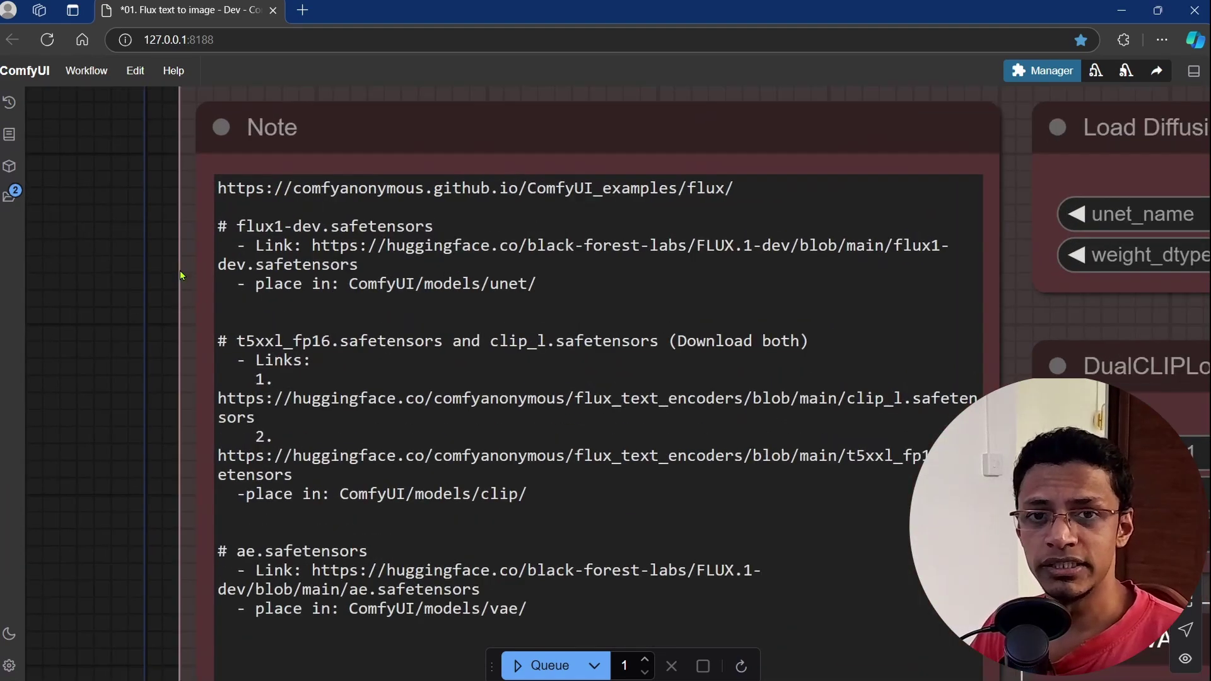
left_click_drag(435, 226, 237, 226)
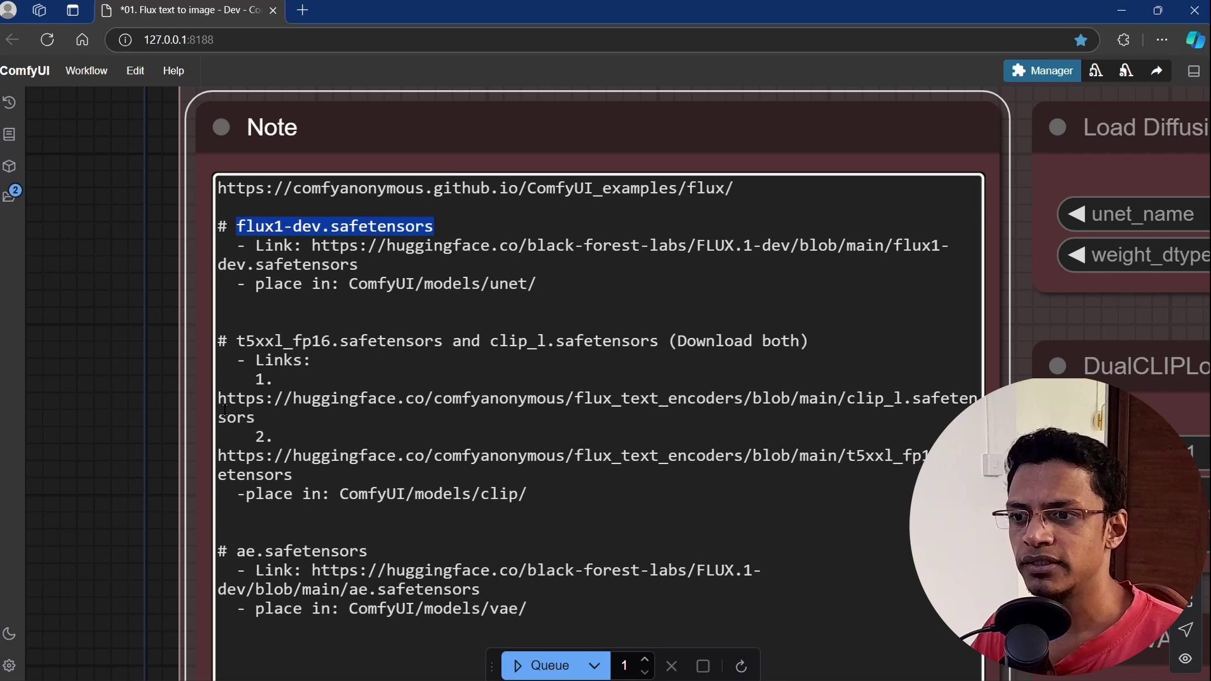
left_click_drag(359, 265, 312, 245)
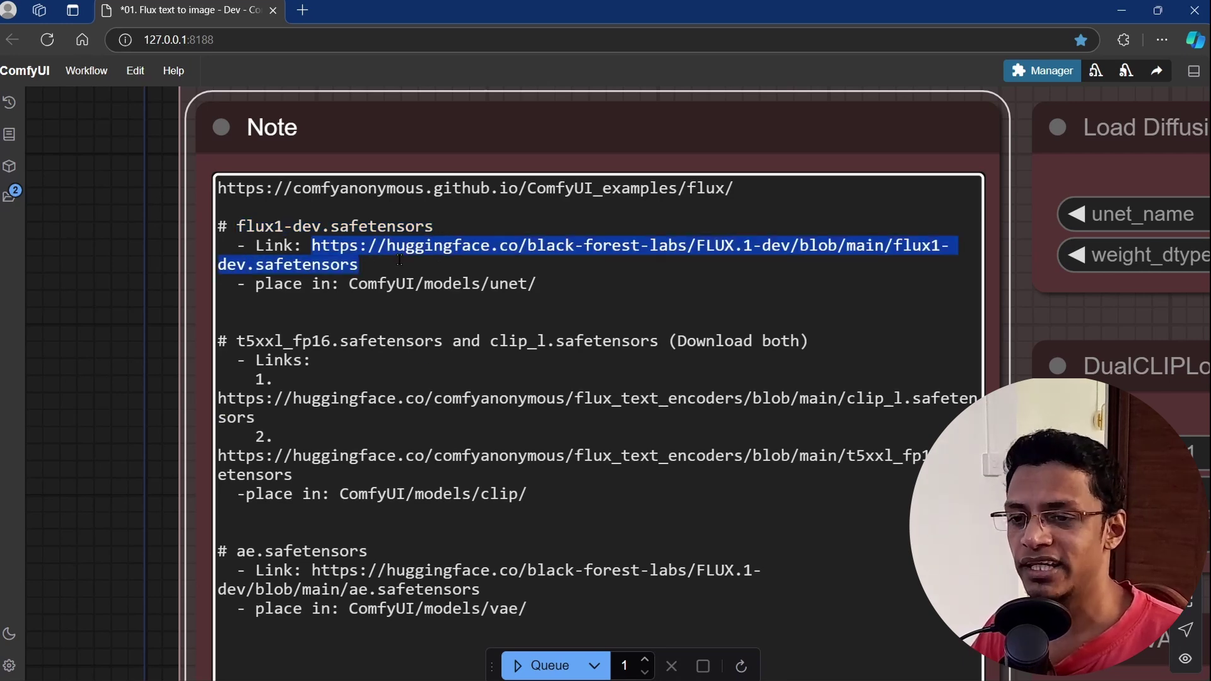
left_click(312, 245)
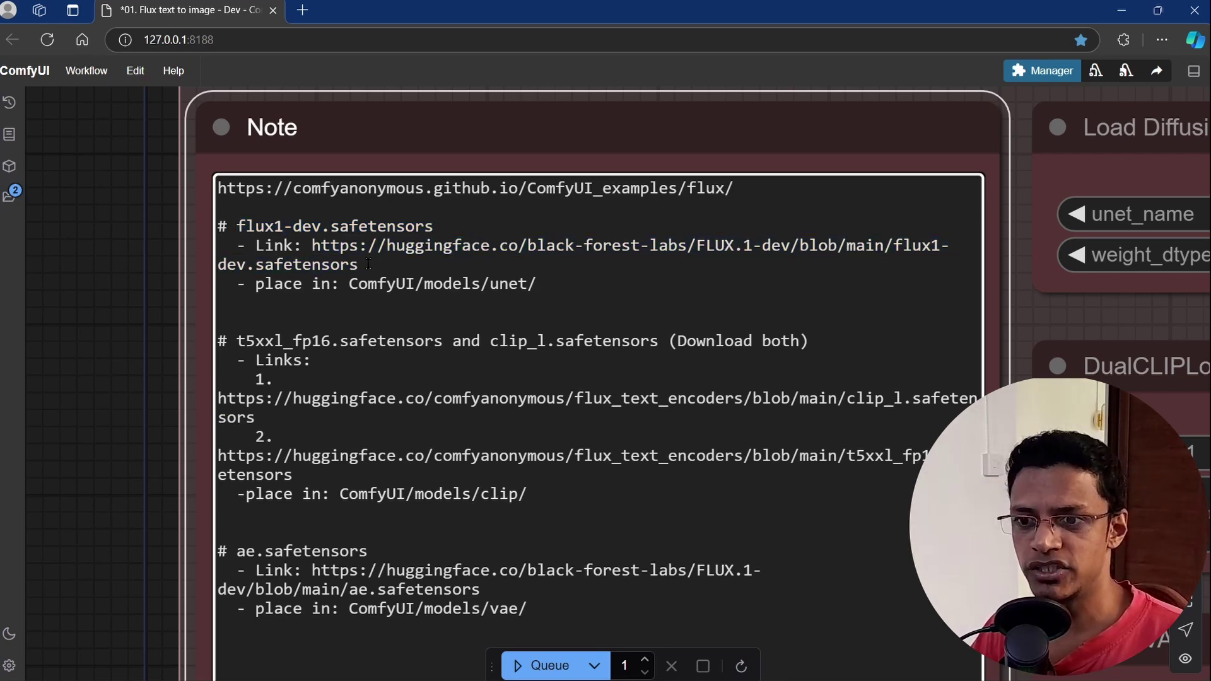
left_click(369, 264)
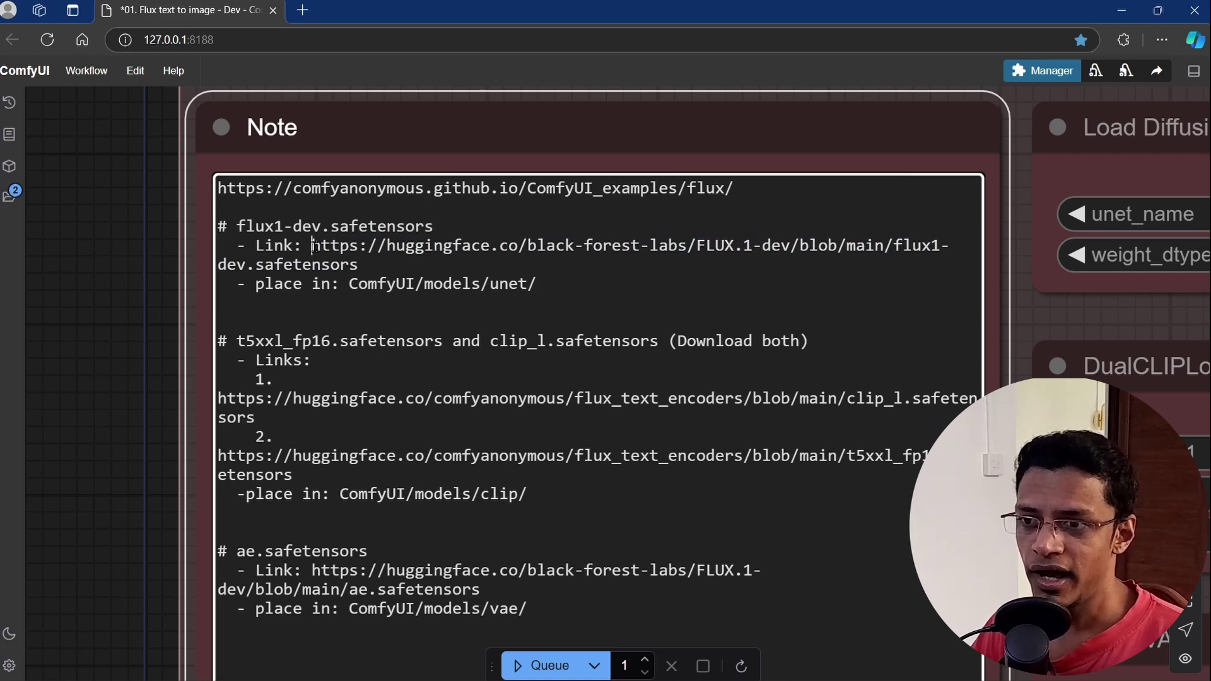
left_click_drag(312, 245, 373, 254)
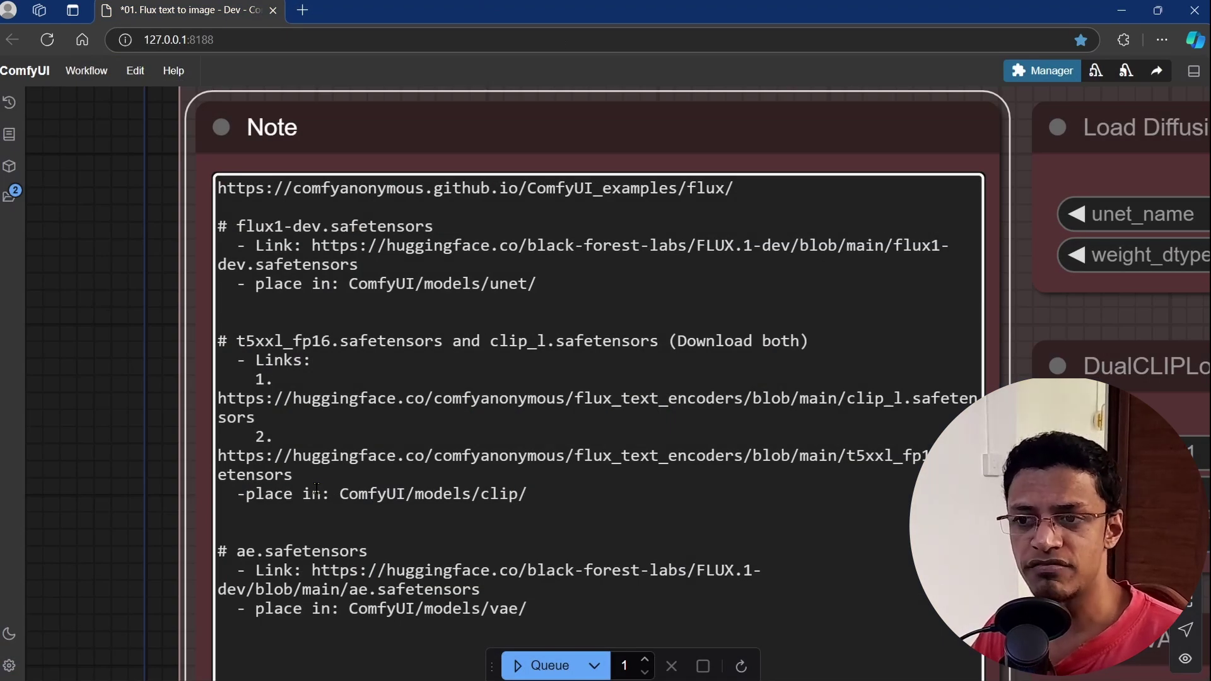
Step: Highlight the ComfyUI/models/unet/ destination path, then pan to the Basic Changes group
left_click_drag(348, 284, 536, 284)
left_click(533, 284)
double_click(381, 284)
double_click(452, 284)
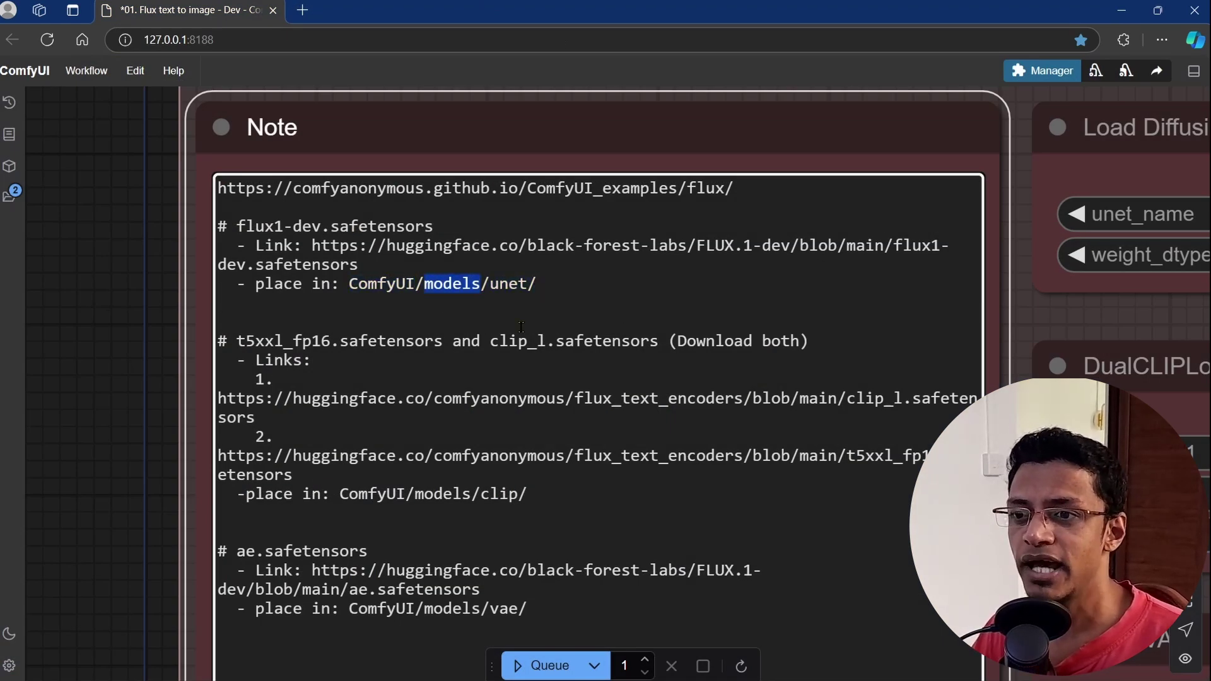
double_click(508, 284)
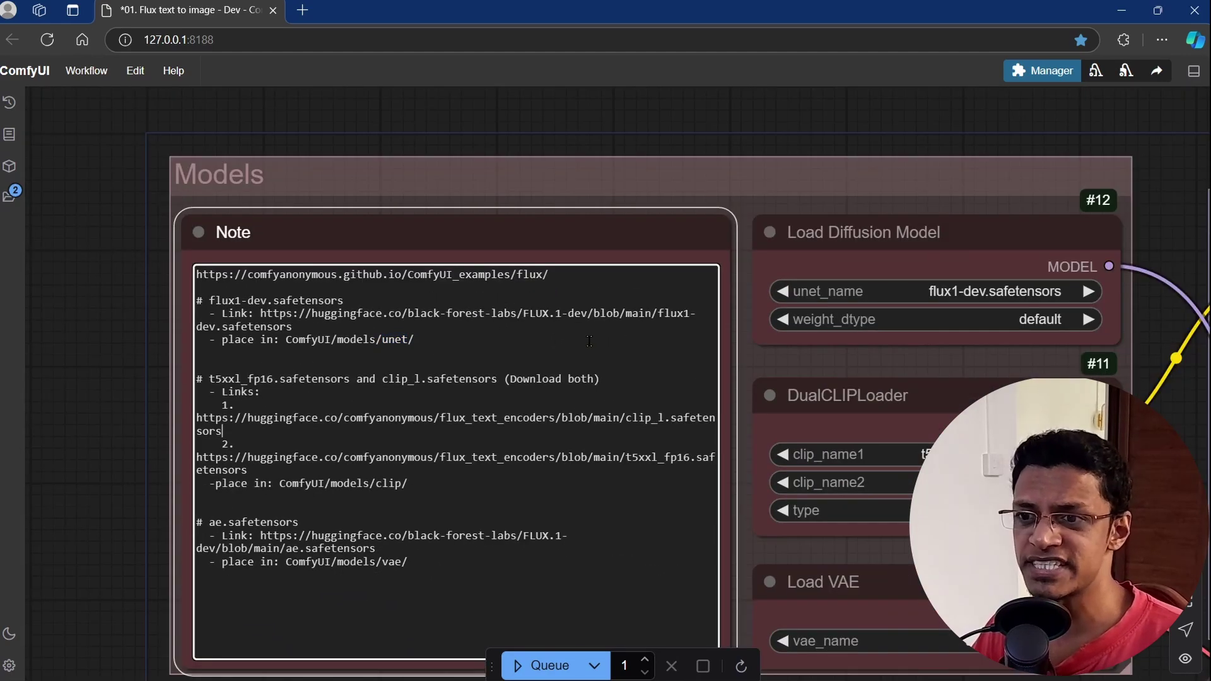
left_click_drag(756, 369, 662, 315)
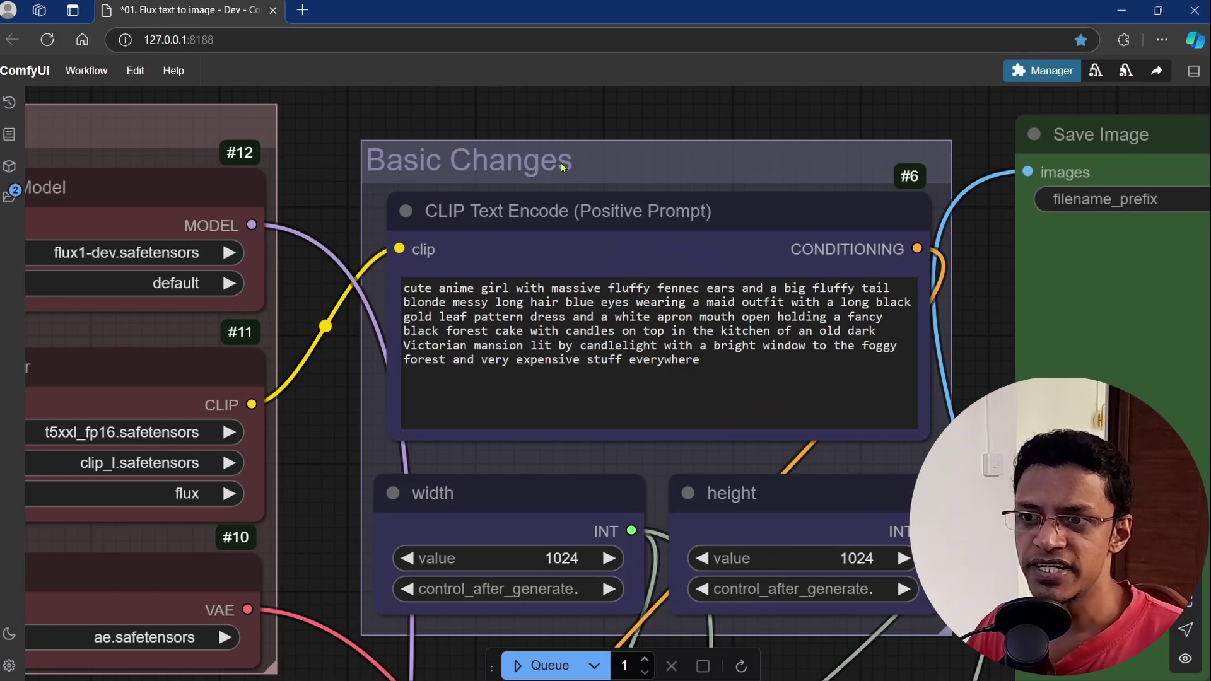
left_click(839, 390)
key("ctrl+a")
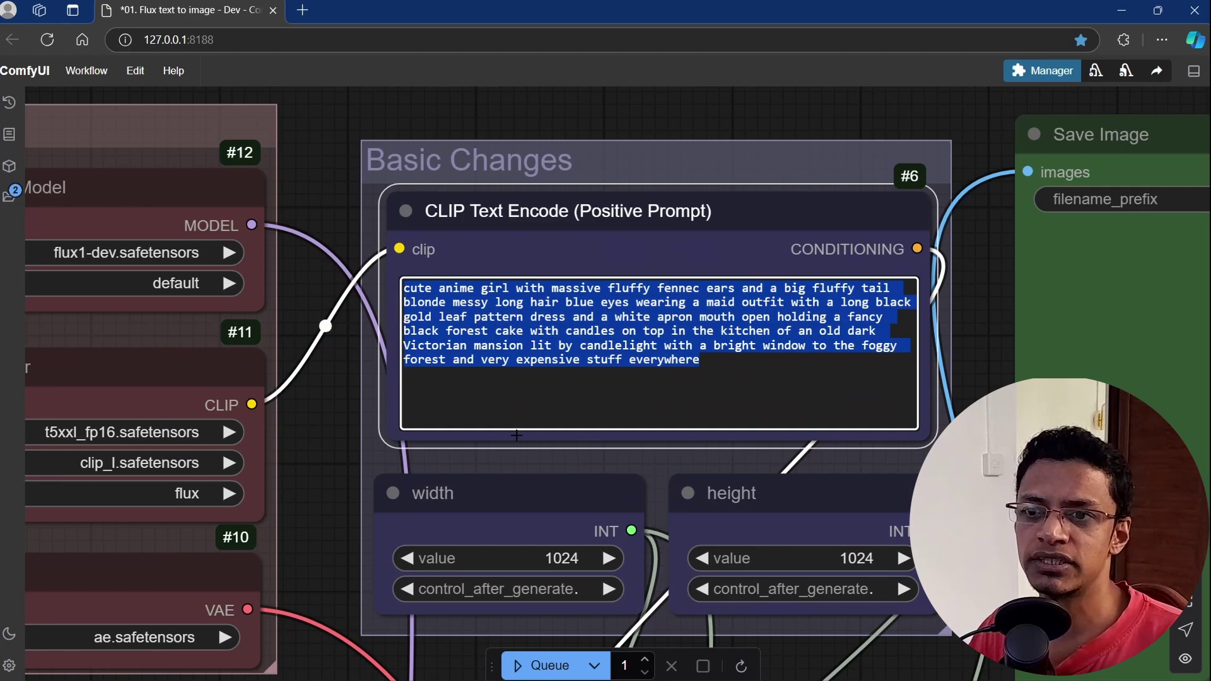
left_click_drag(347, 449, 300, 297)
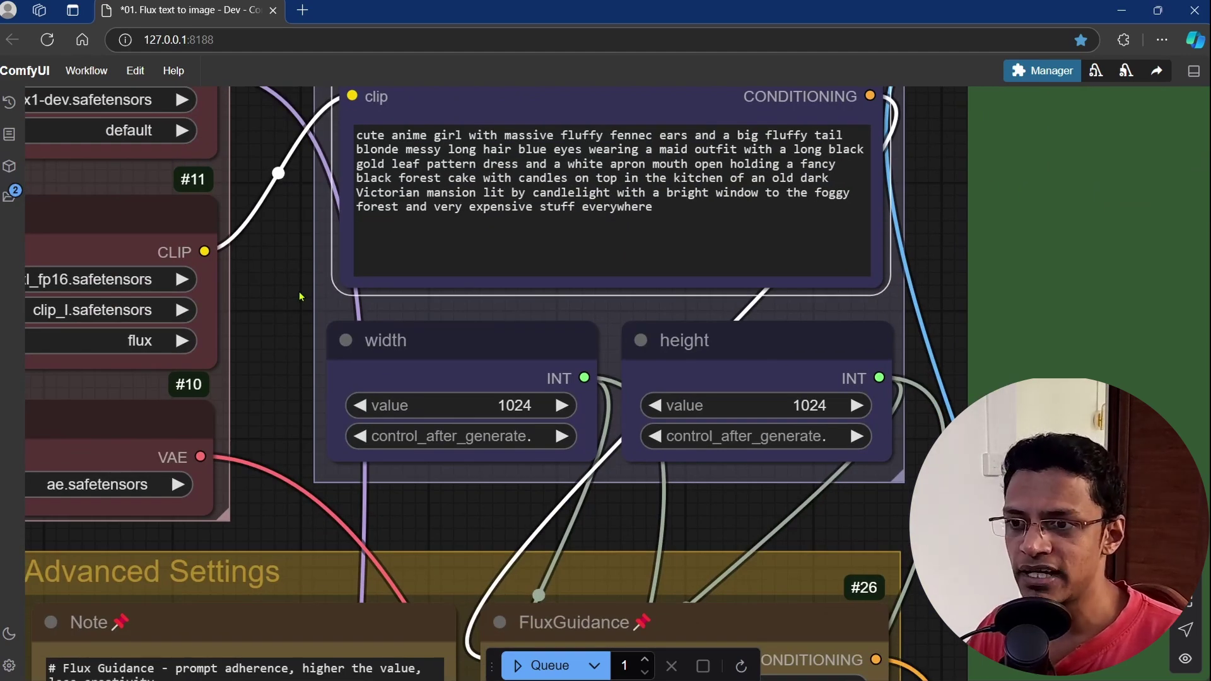
scroll(299, 296, "up", 3)
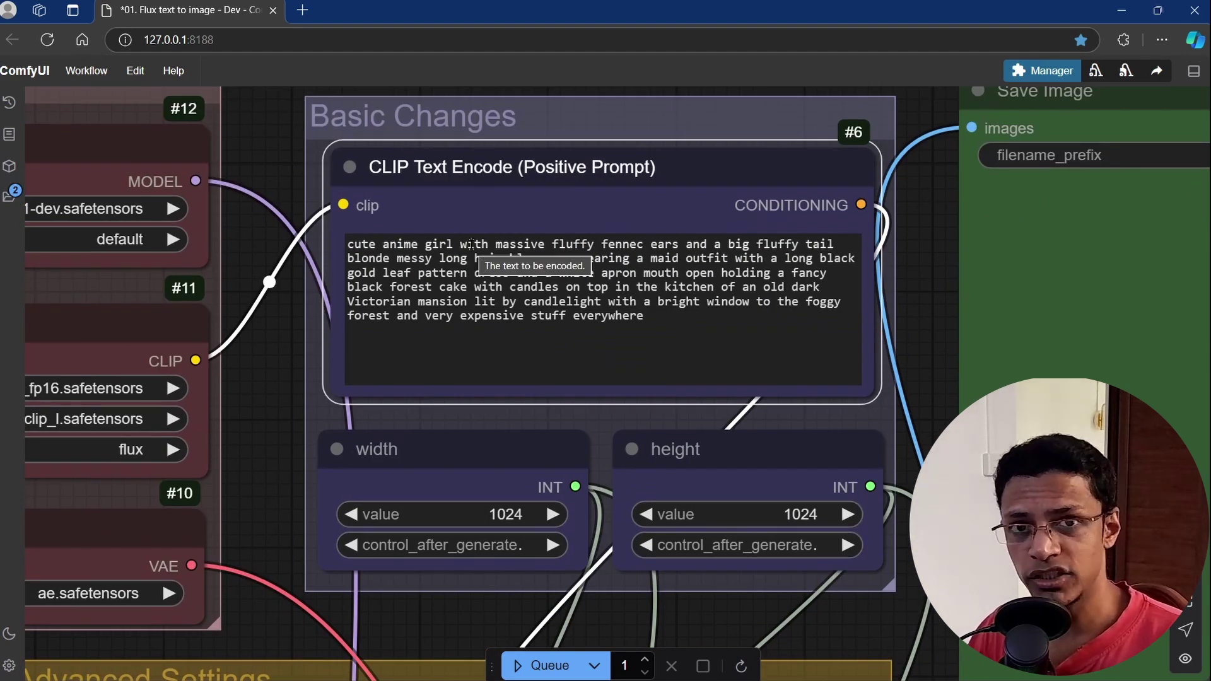
left_click_drag(603, 181, 601, 183)
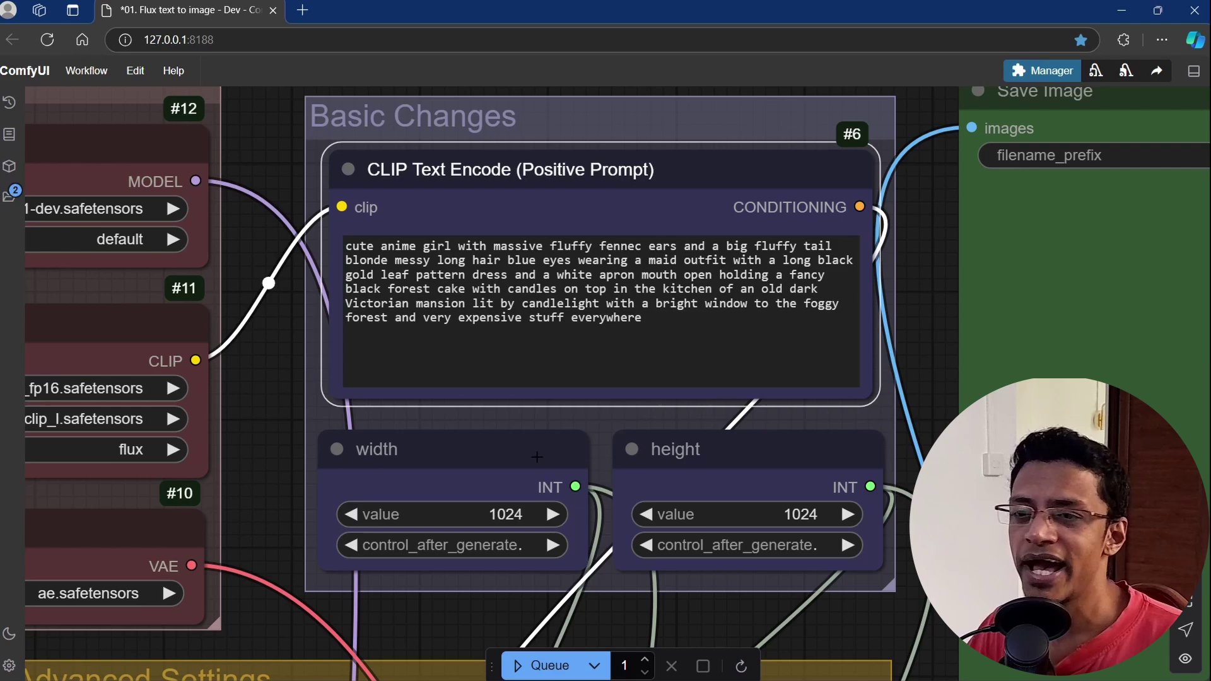
left_click_drag(537, 457, 535, 459)
left_click_drag(757, 450, 755, 451)
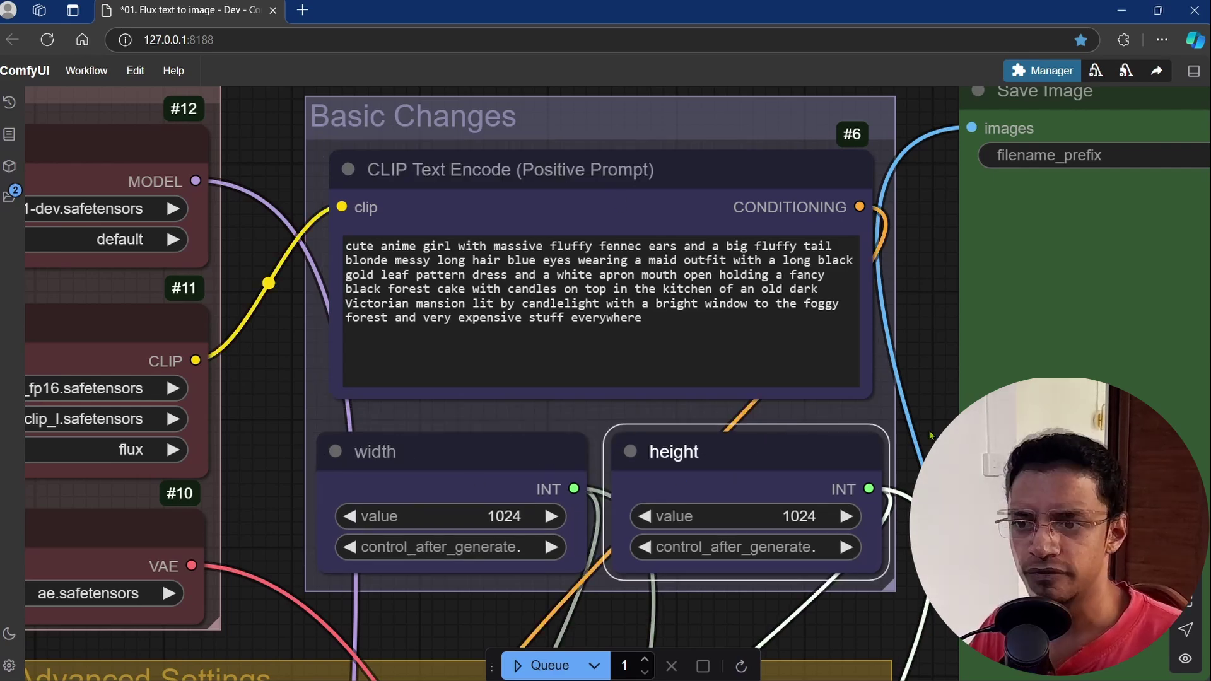
scroll(931, 436, "down", 3)
left_click_drag(931, 436, 615, 408)
scroll(650, 347, "down", 6)
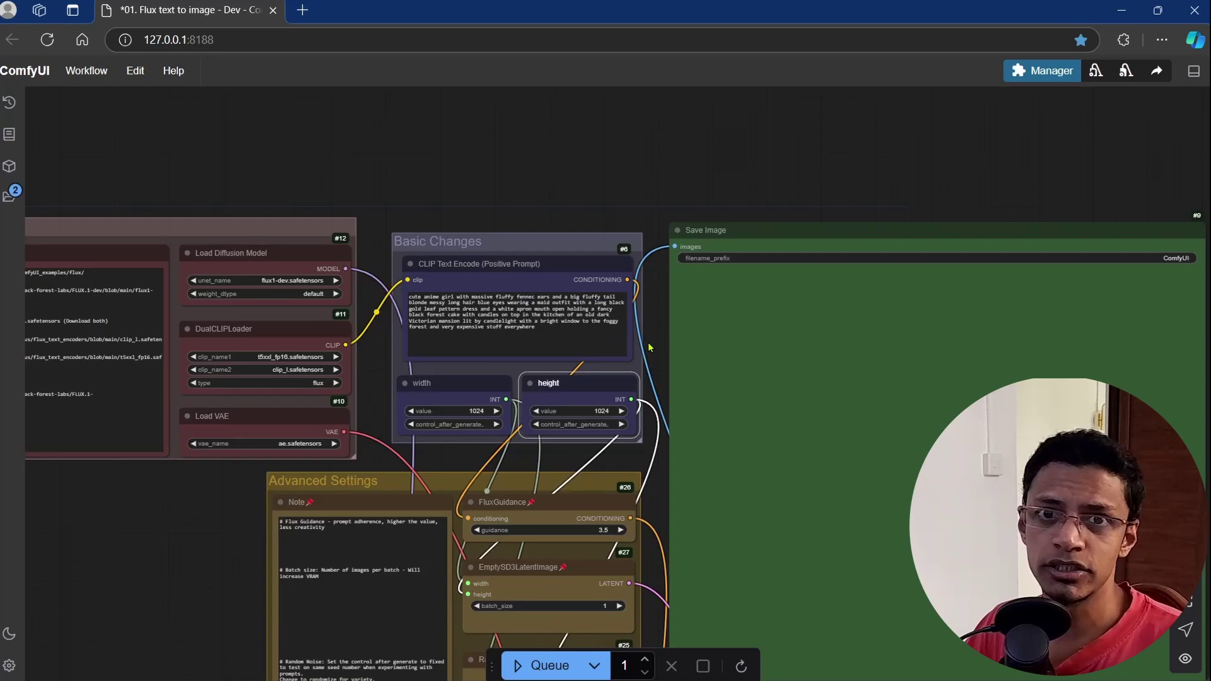
scroll(650, 347, "down", 2)
left_click_drag(654, 488, 523, 452)
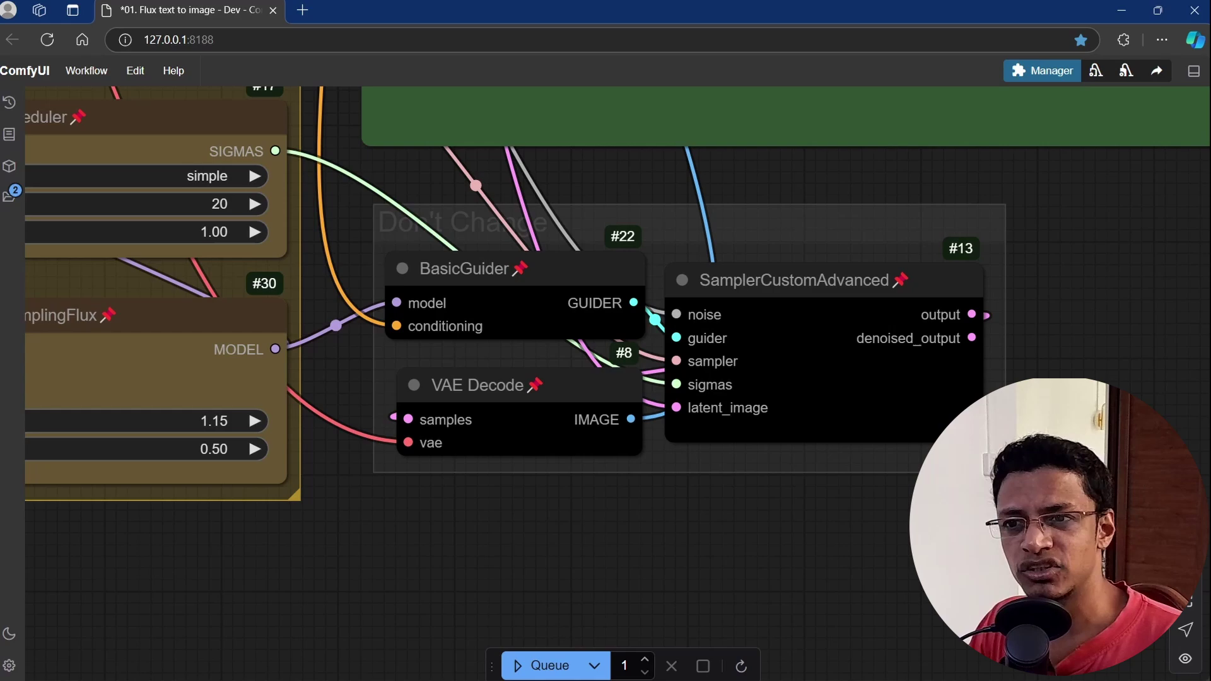
key(".")
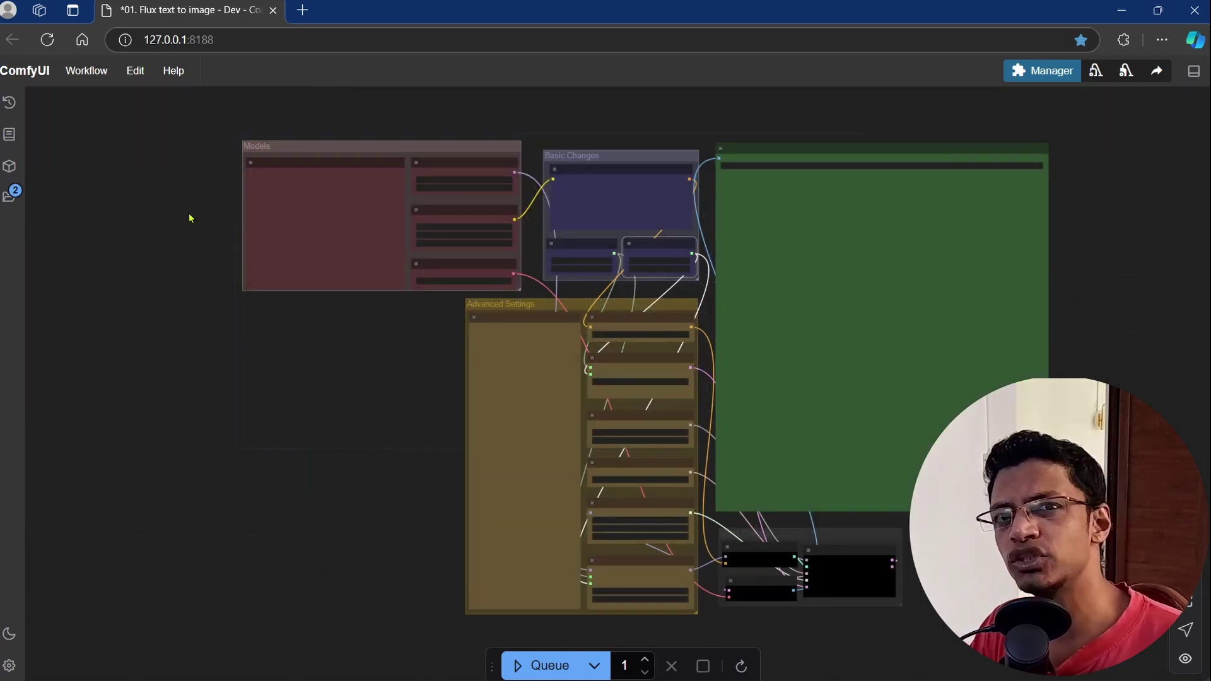
scroll(265, 290, "down", 1)
scroll(313, 316, "up", 2)
scroll(316, 303, "up", 3)
scroll(320, 338, "up", 2)
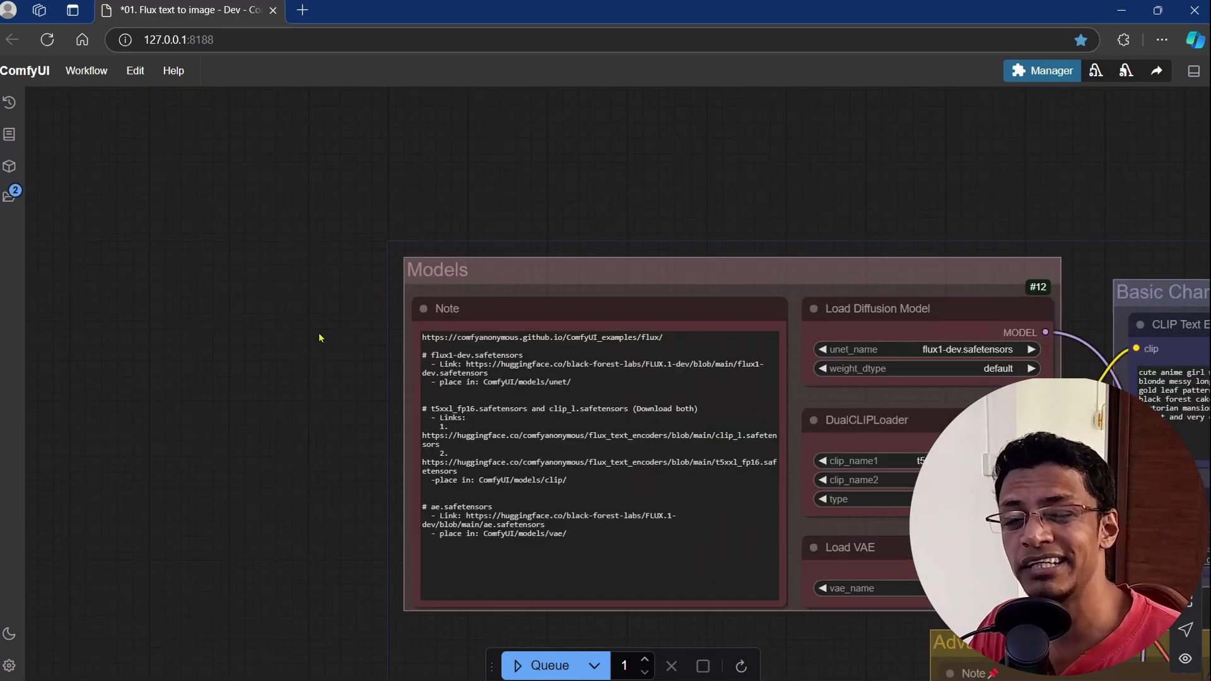
scroll(319, 338, "up", 4)
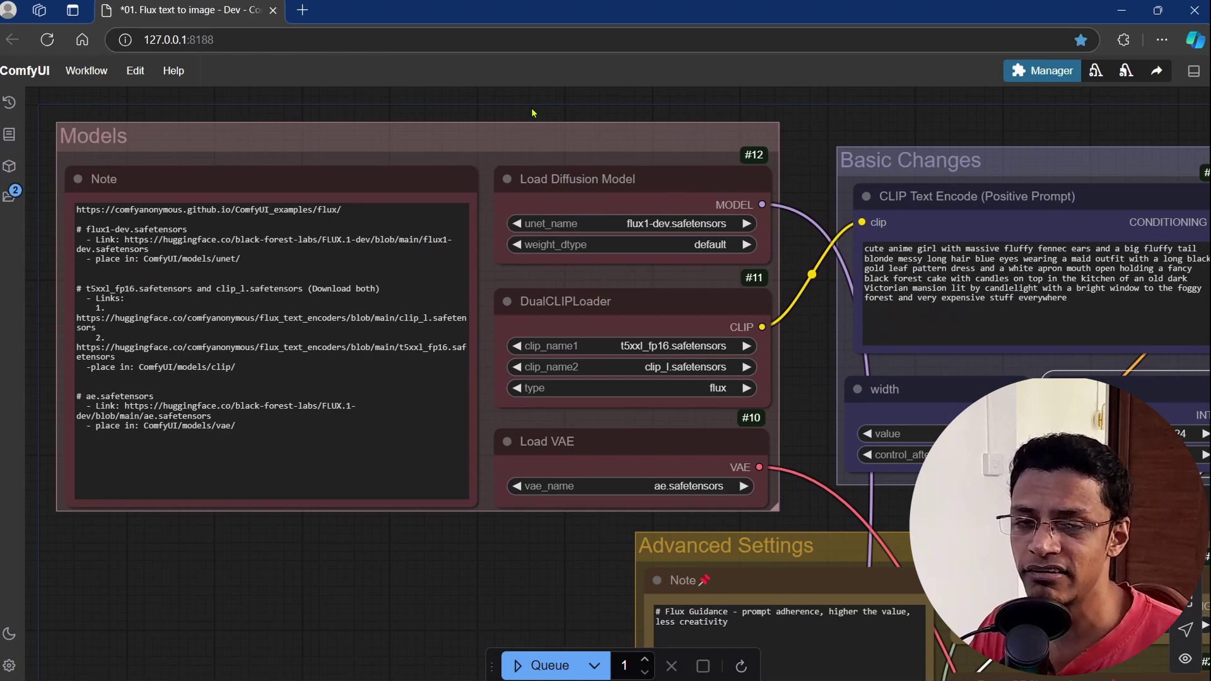
scroll(608, 305, "up", 5)
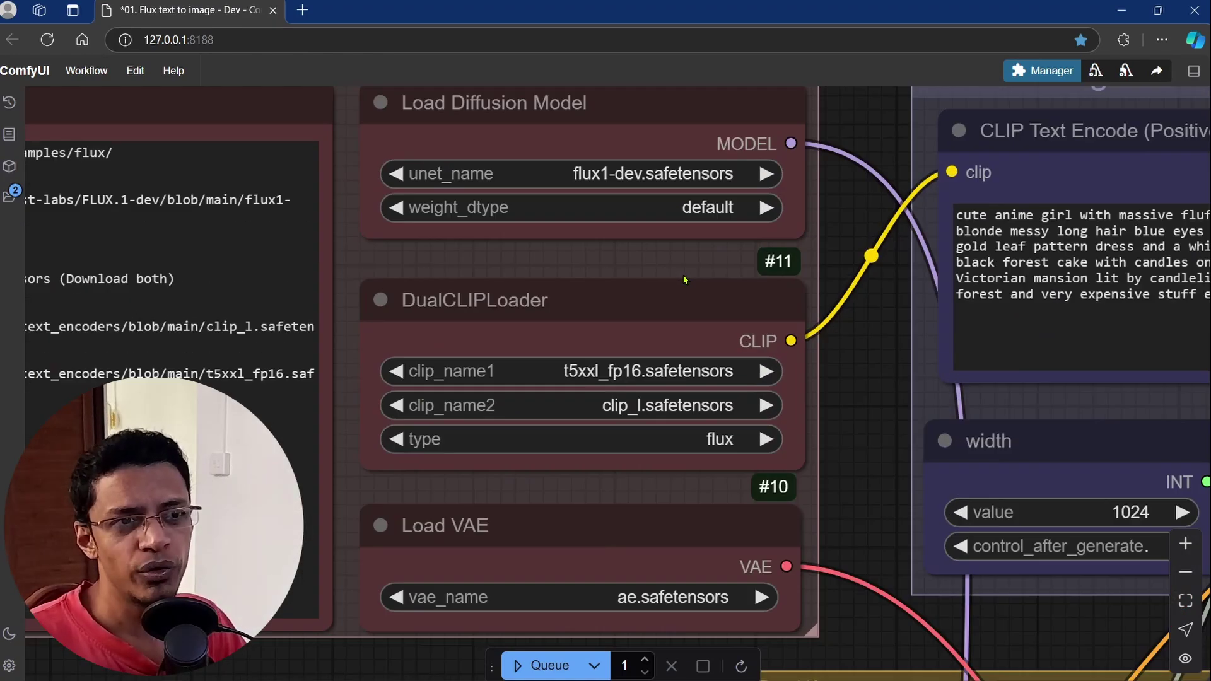
left_click_drag(947, 246, 912, 365)
left_click_drag(398, 352, 732, 313)
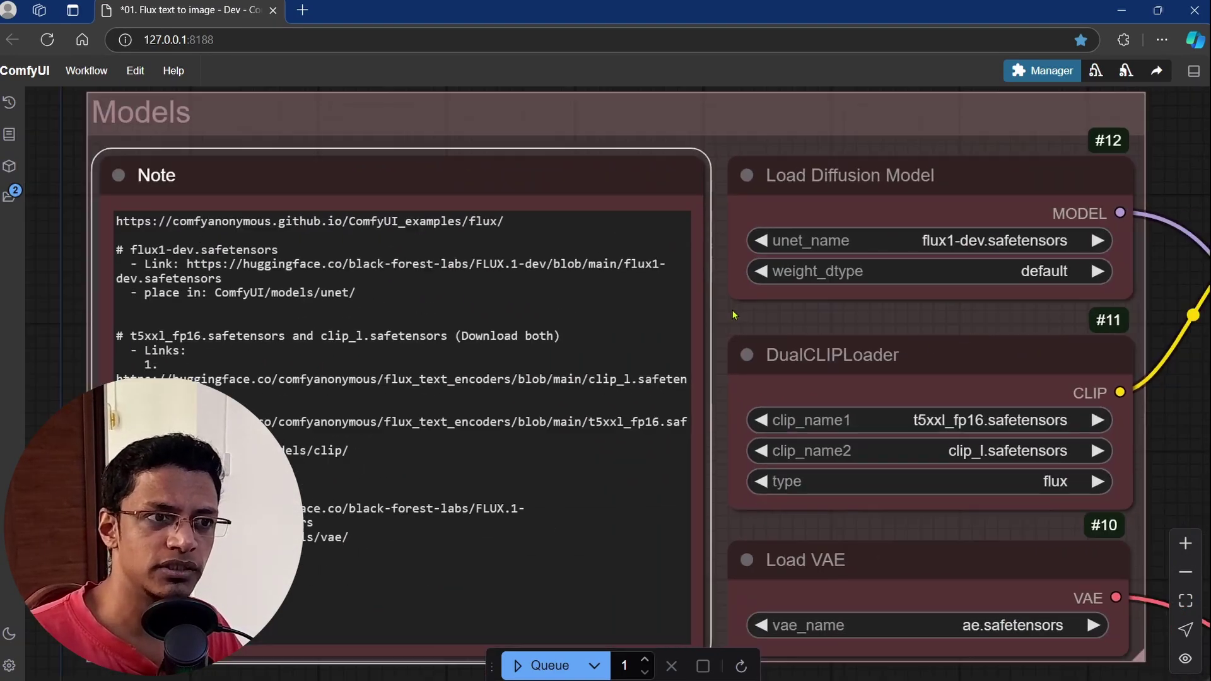
left_click(949, 241)
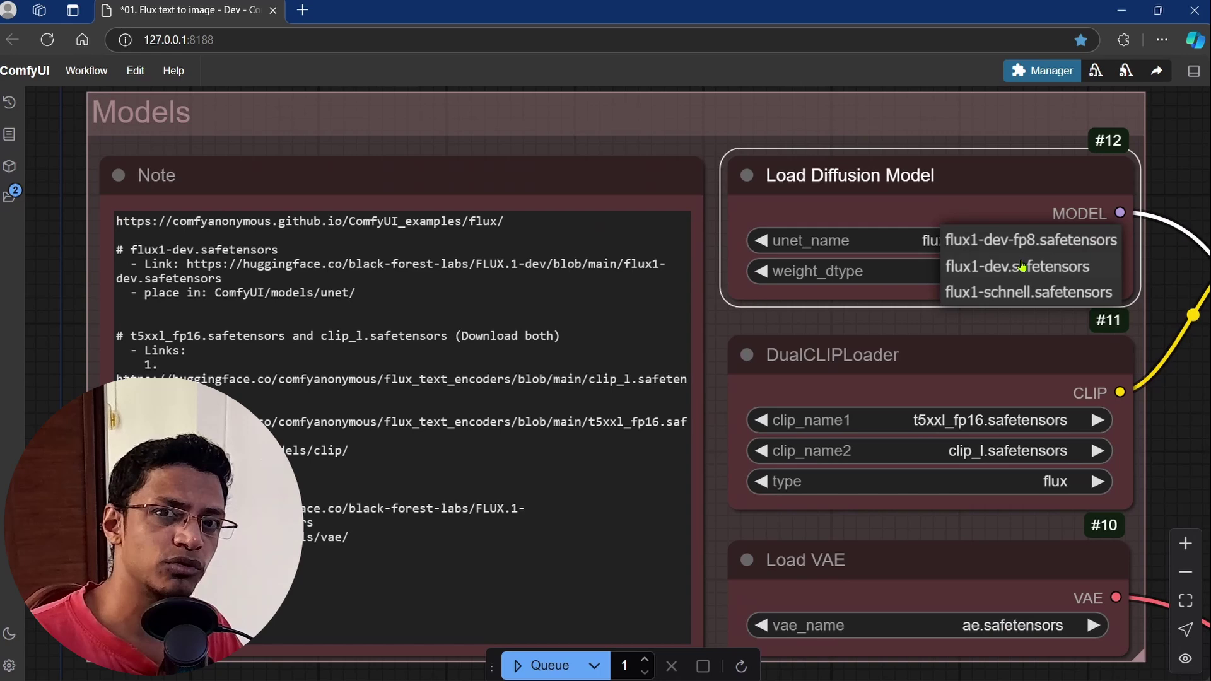
left_click(1160, 327)
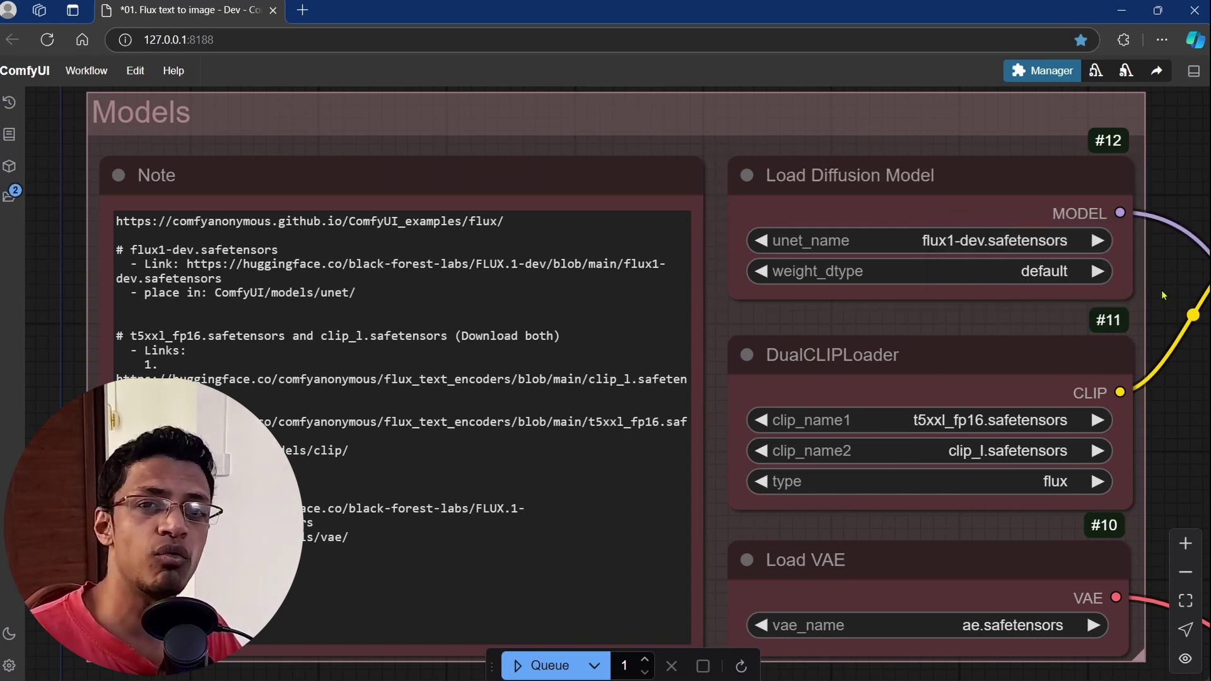
left_click_drag(1167, 297, 1102, 287)
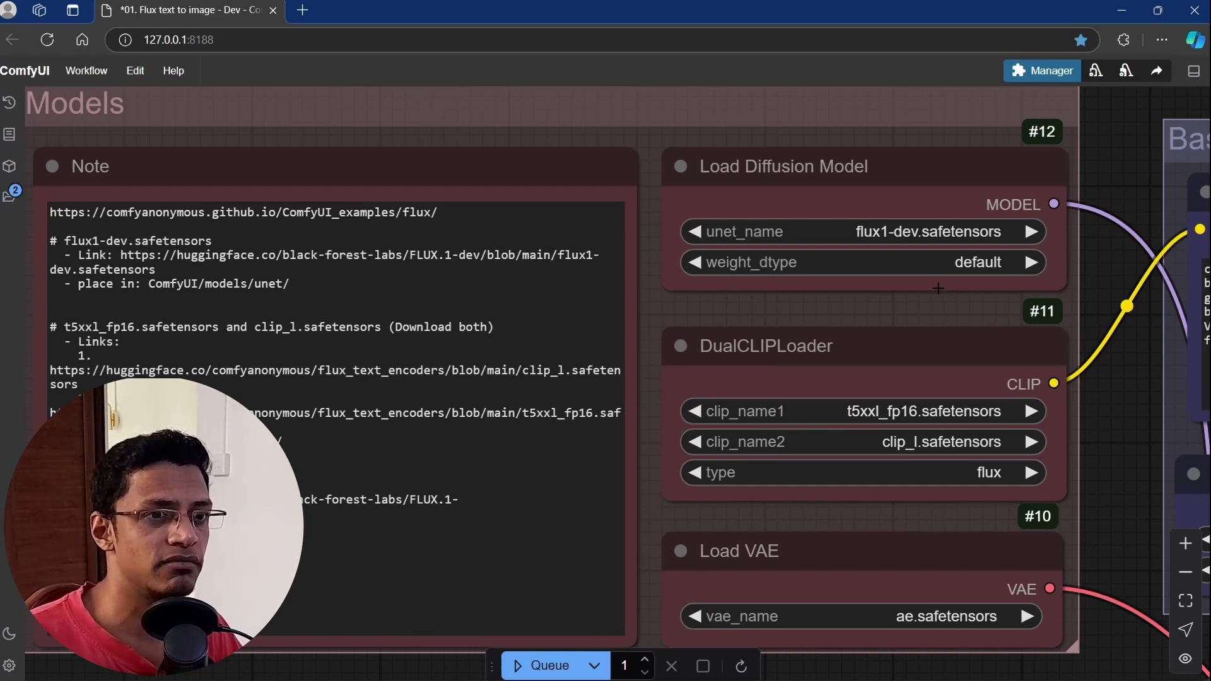
scroll(845, 278, "down", 1)
scroll(789, 271, "down", 2)
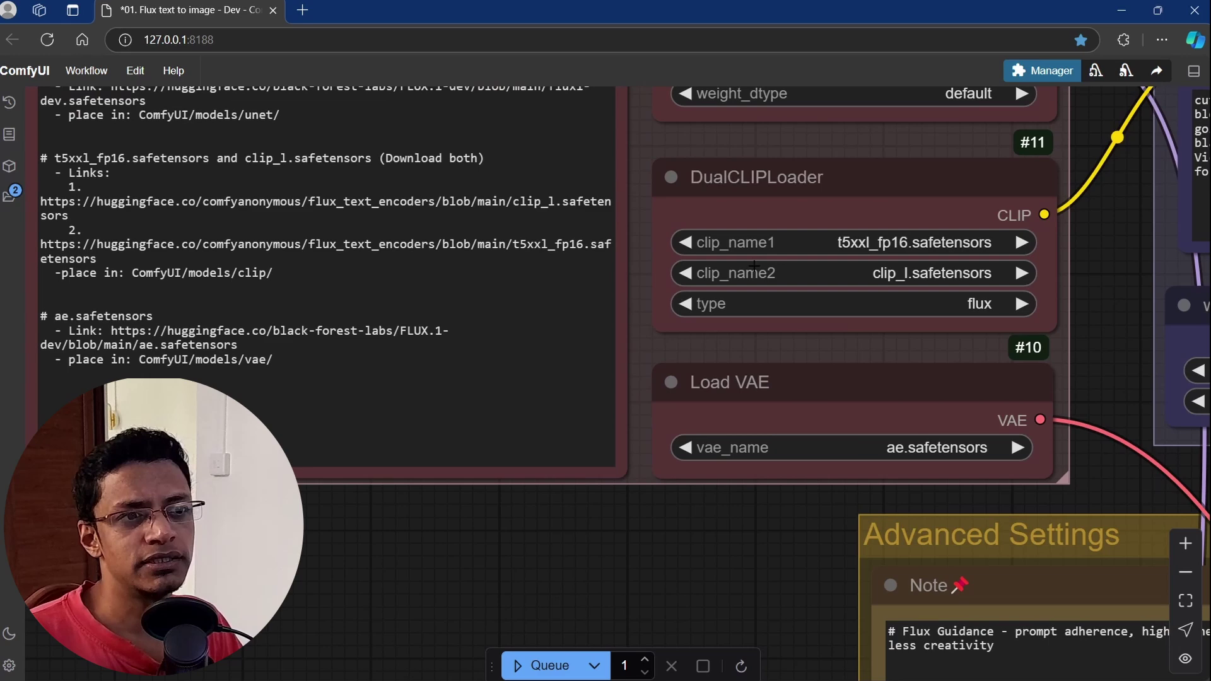
left_click_drag(1084, 313, 1105, 382)
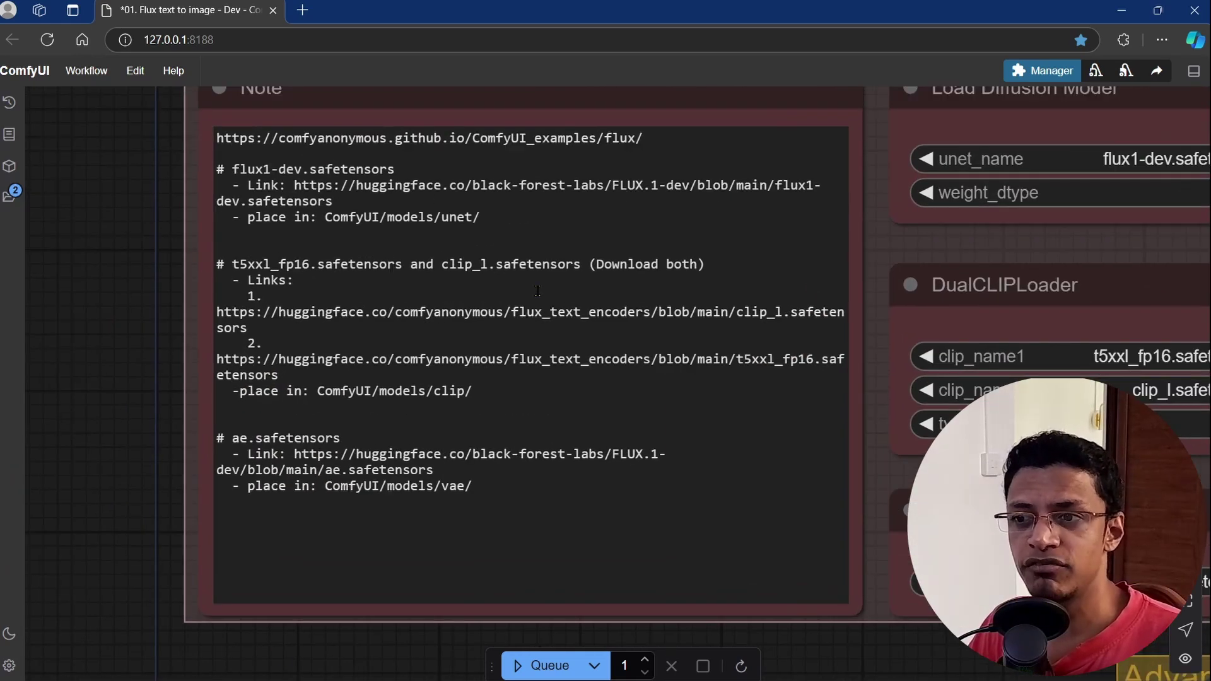
scroll(81, 319, "up", 1)
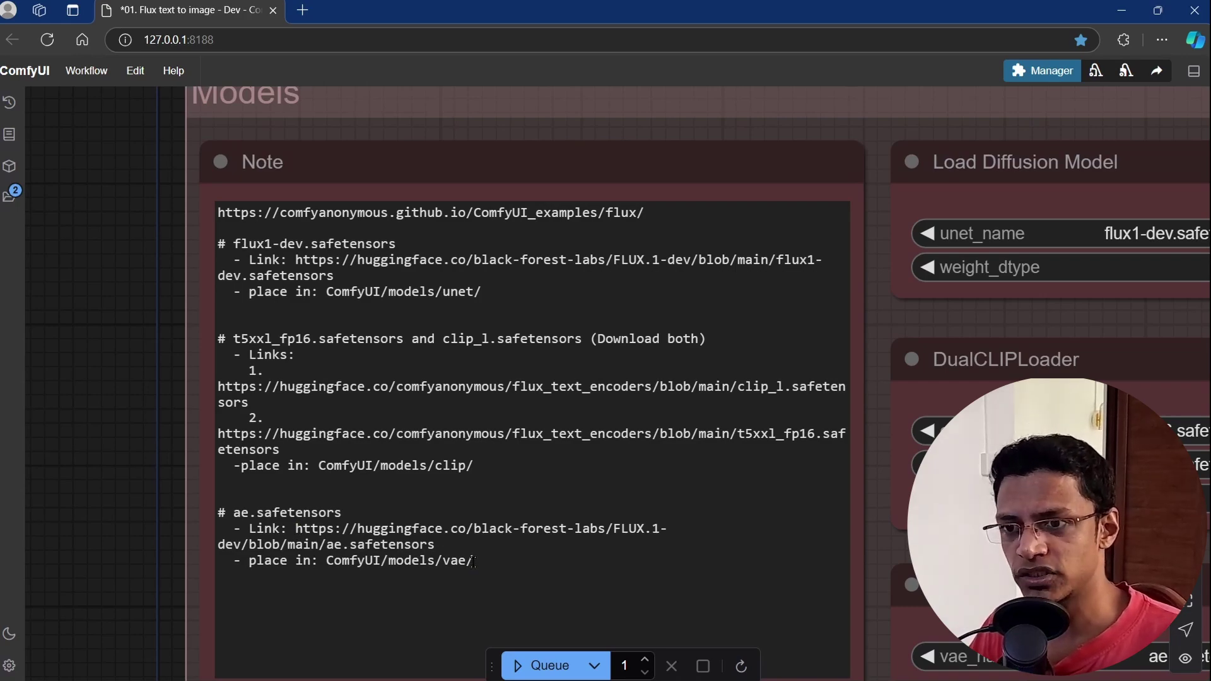
scroll(130, 346, "down", 3)
scroll(130, 347, "down", 2)
scroll(588, 353, "up", 4)
scroll(588, 353, "up", 2)
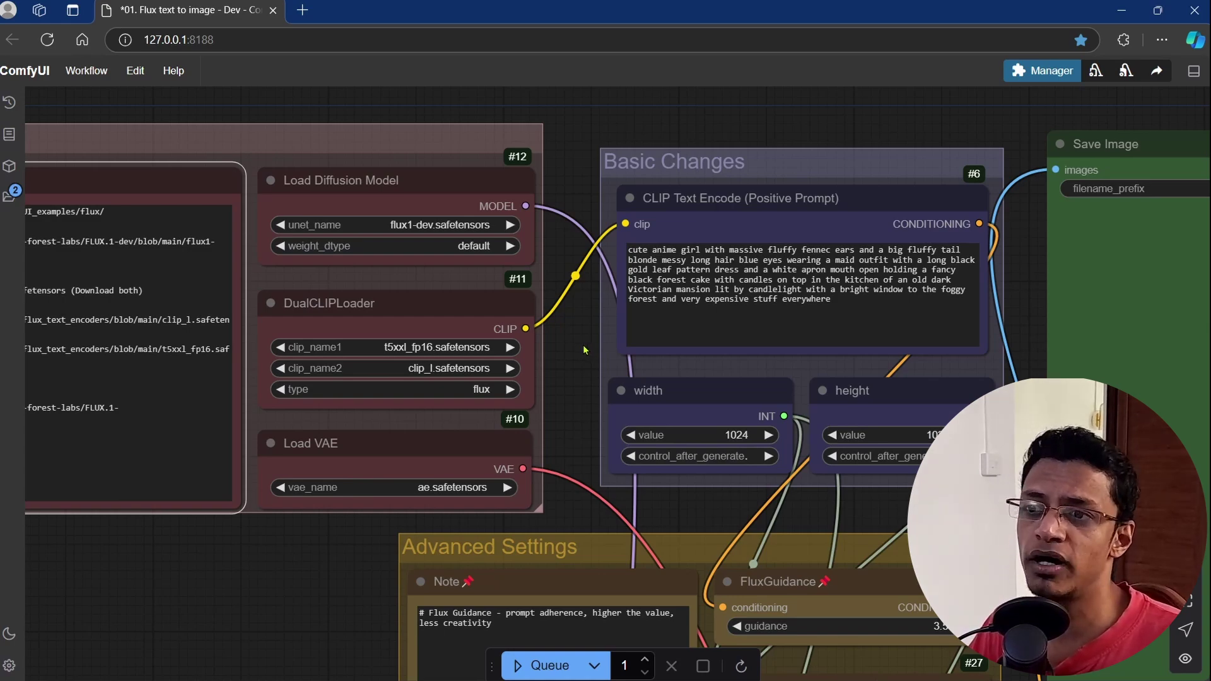
scroll(584, 349, "up", 1)
scroll(587, 341, "up", 4)
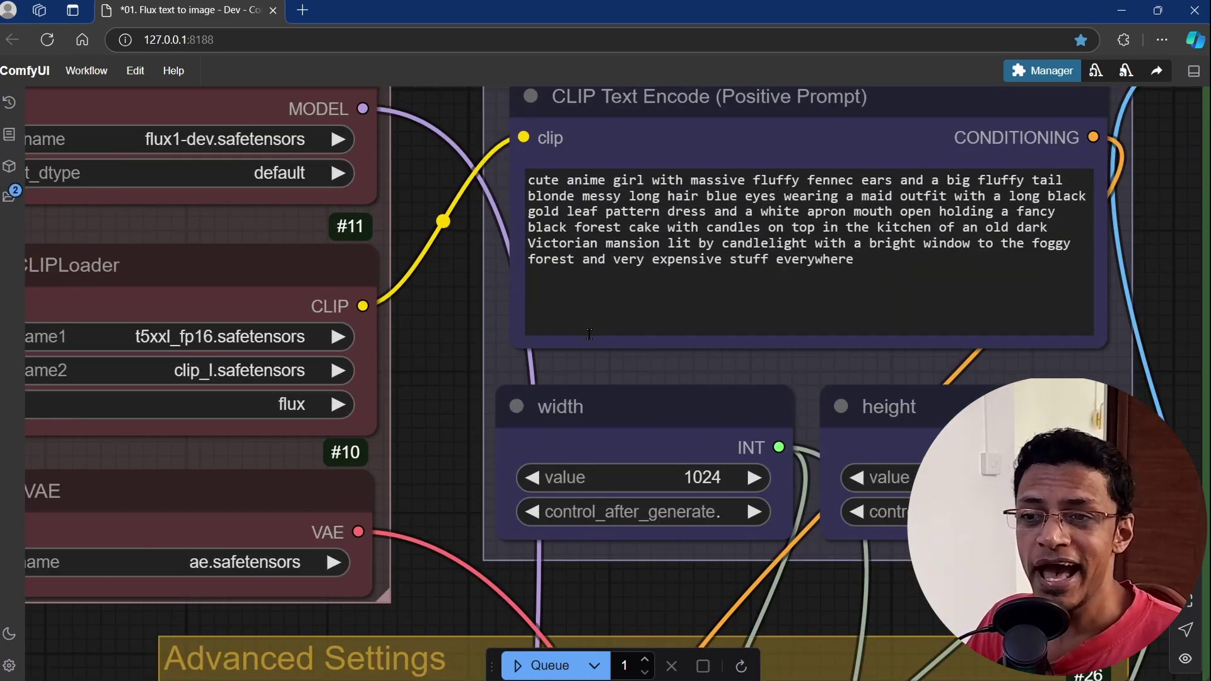
left_click_drag(386, 151, 252, 198)
key("ctrl+a")
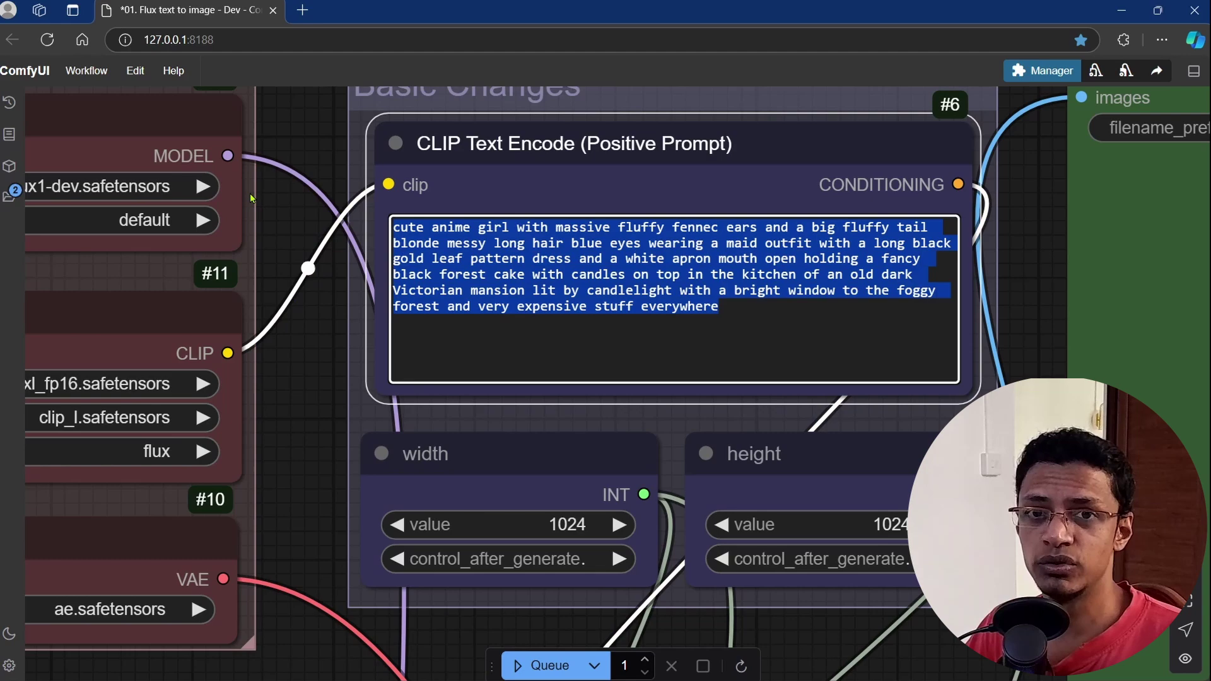
left_click(753, 309)
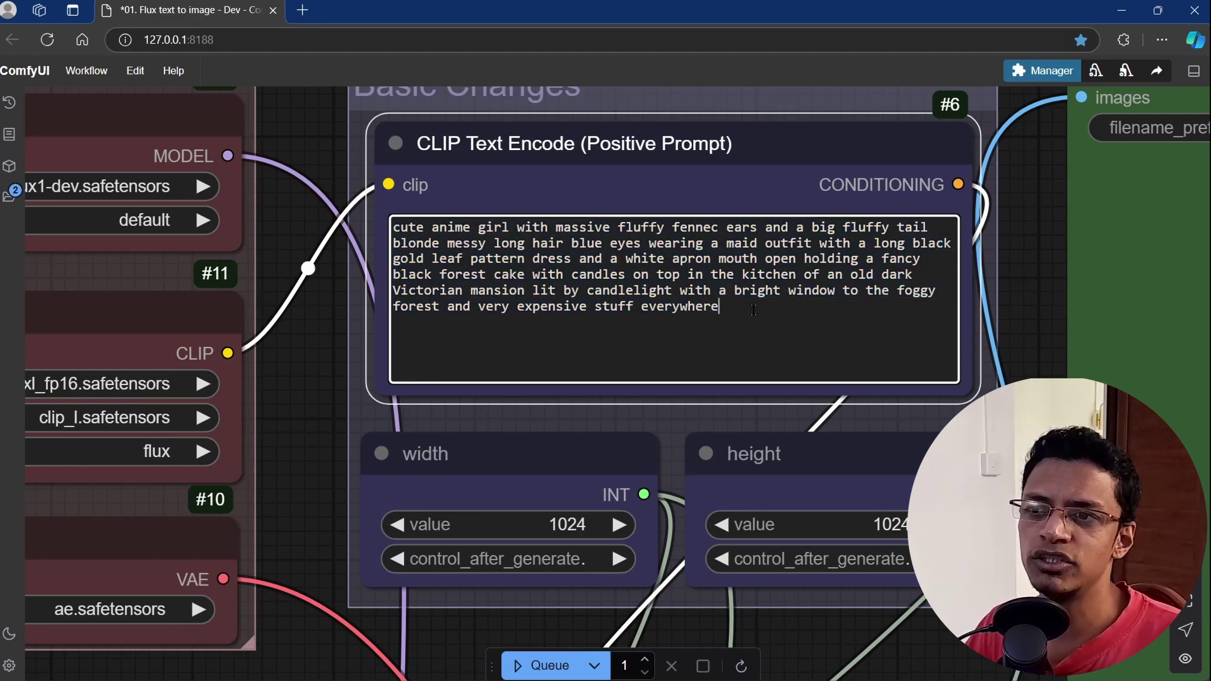
scroll(327, 437, "down", 3)
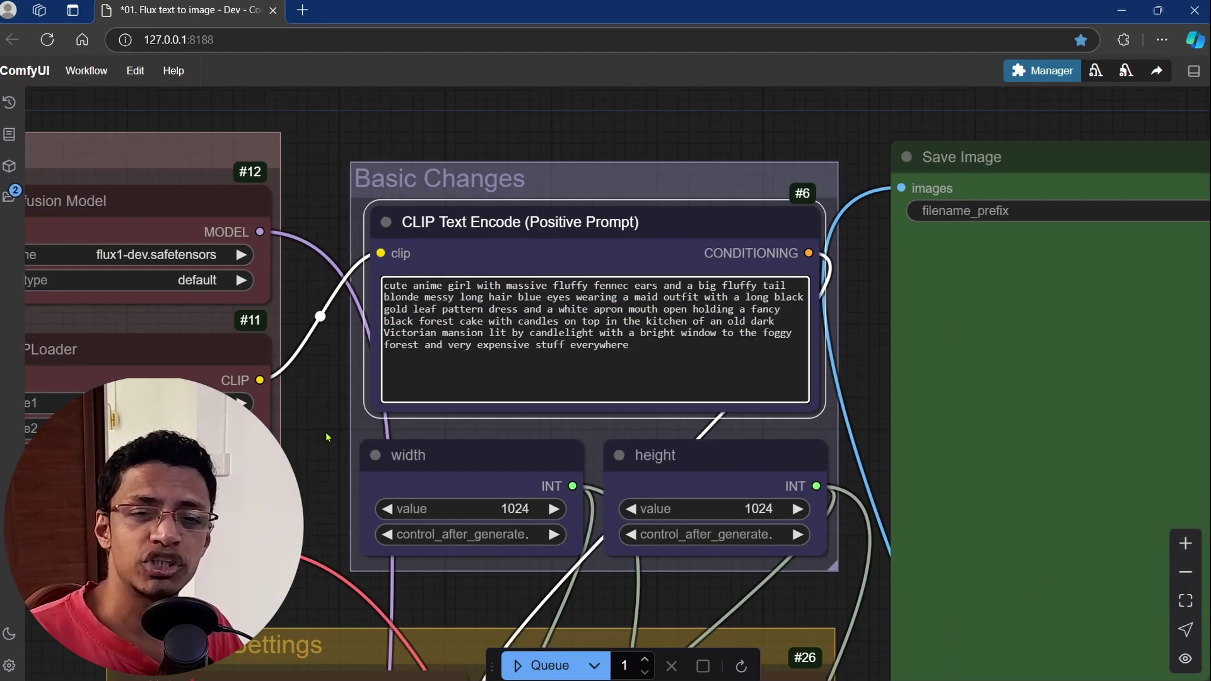
scroll(560, 270, "down", 2)
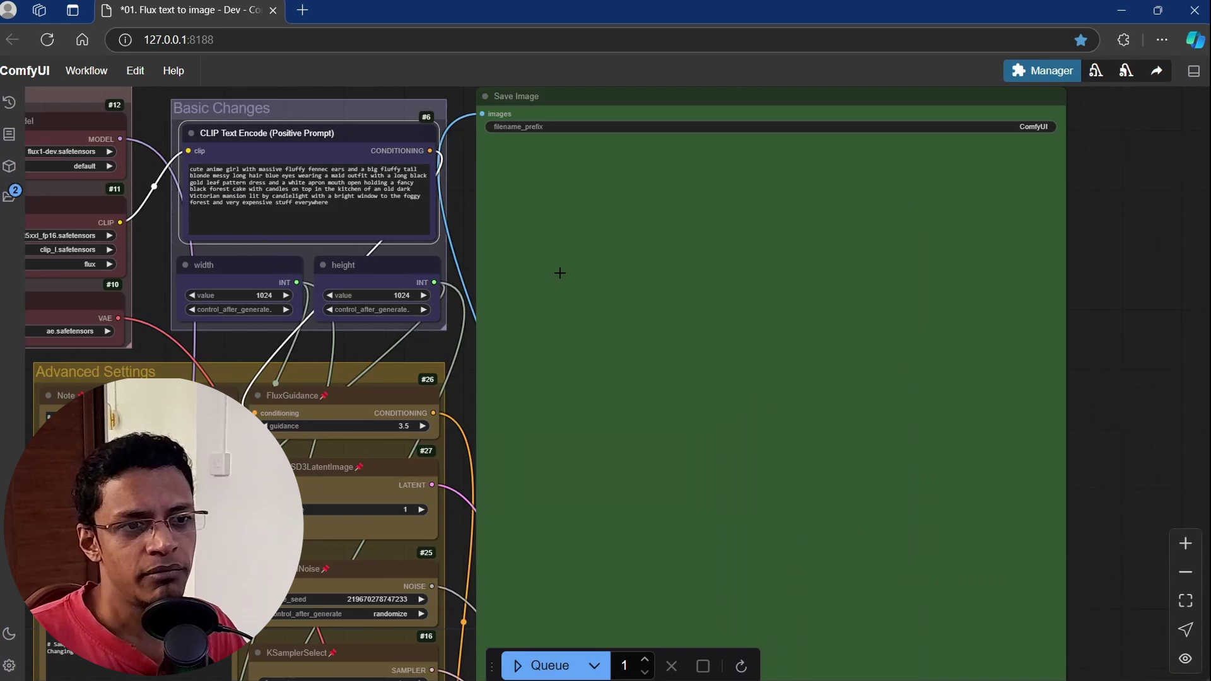
scroll(605, 341, "down", 1)
scroll(256, 295, "up", 5)
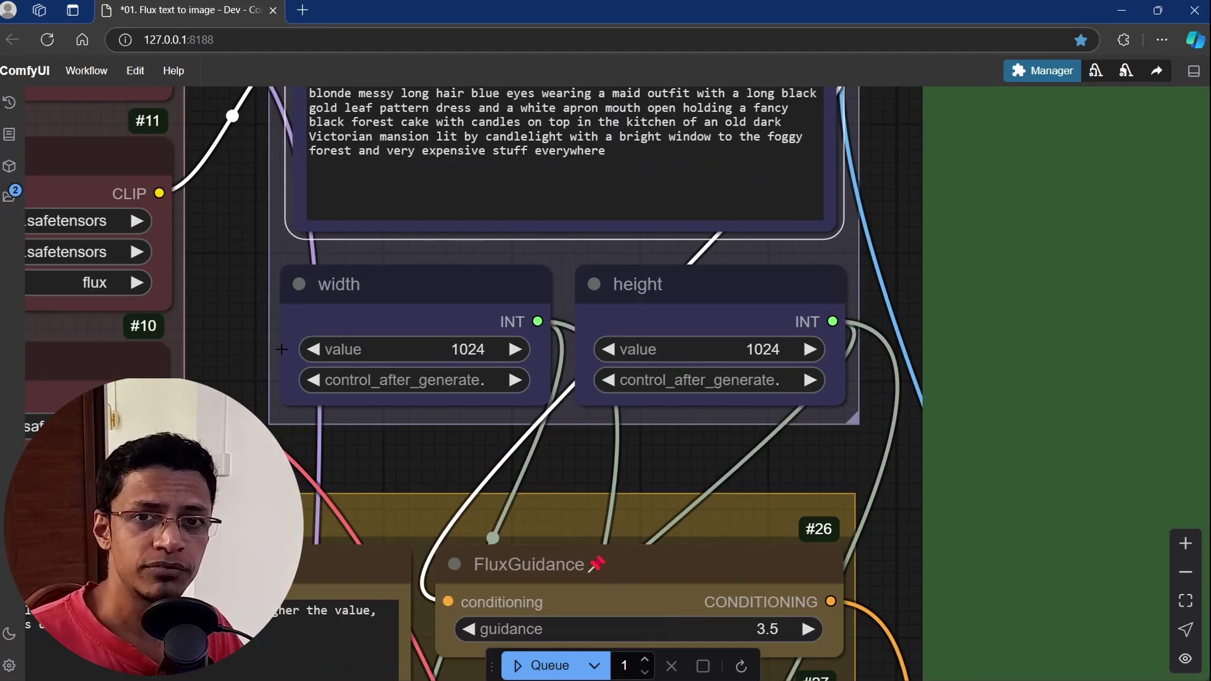
scroll(564, 423, "down", 2)
left_click_drag(189, 505, 326, 289)
scroll(325, 290, "down", 2)
scroll(340, 315, "down", 1)
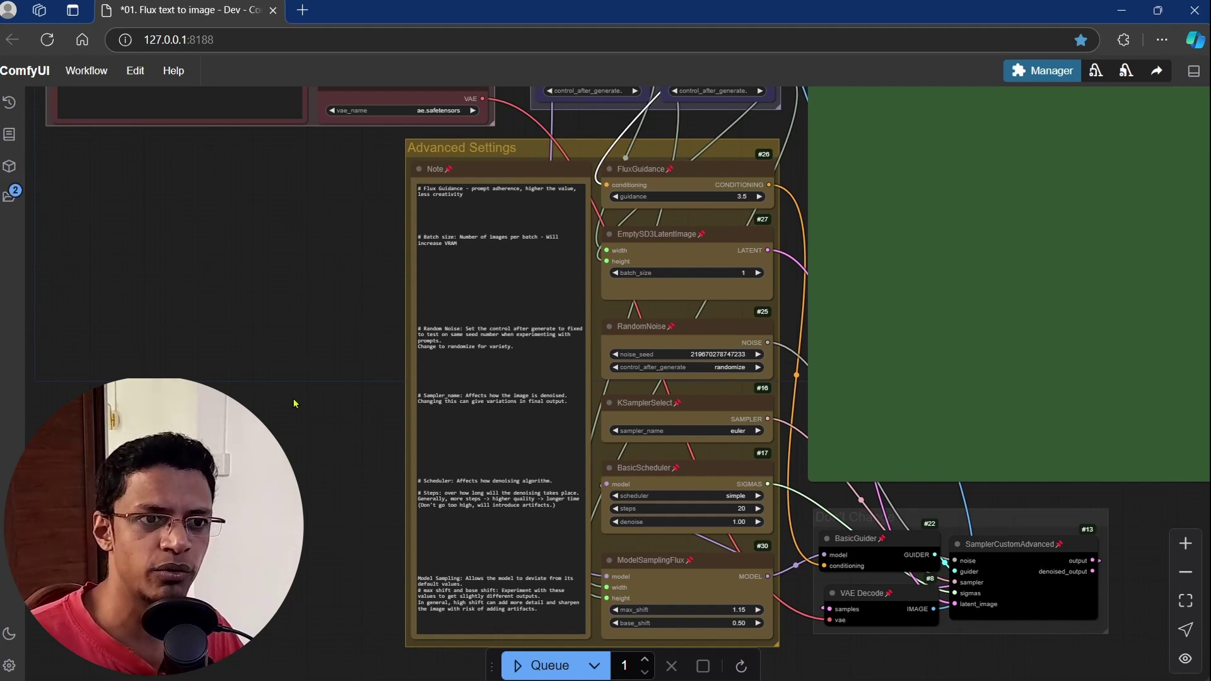
scroll(386, 464, "up", 3)
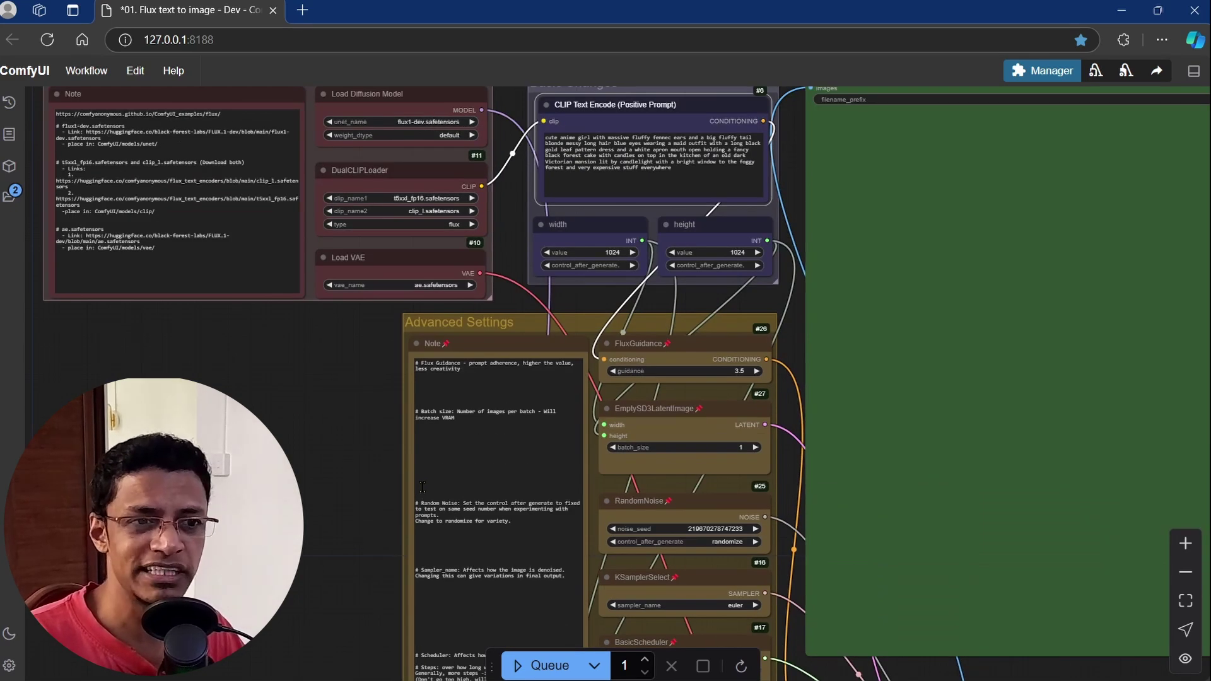
scroll(345, 495, "down", 4)
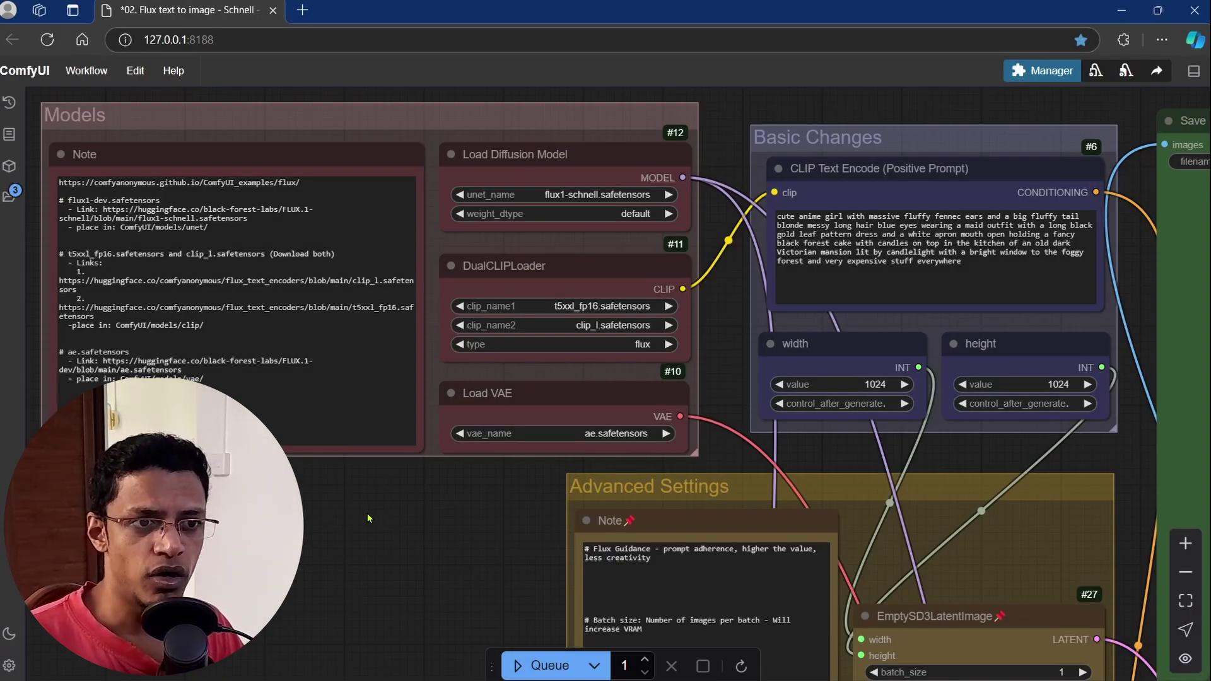
Step: Zoom into the Schnell loaders, then pan to the BasicScheduler with euler, simple, 4 steps
scroll(498, 133, "up", 4)
scroll(513, 128, "up", 1)
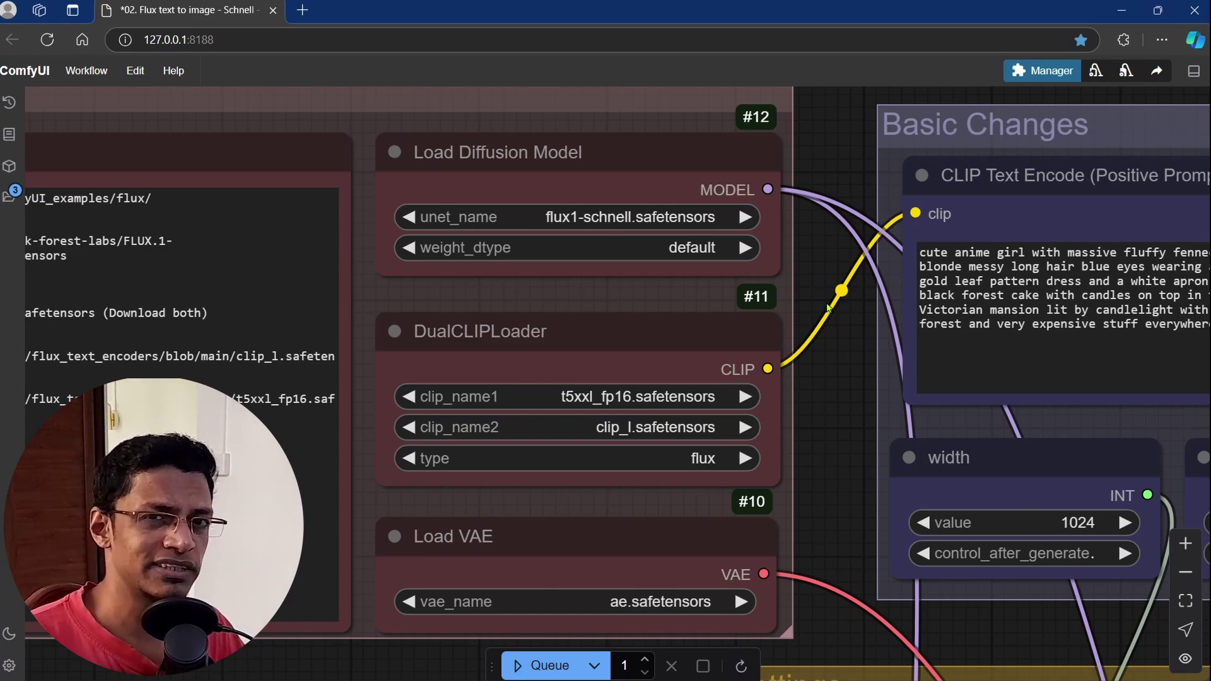
scroll(829, 307, "down", 7)
scroll(417, 499, "down", 5)
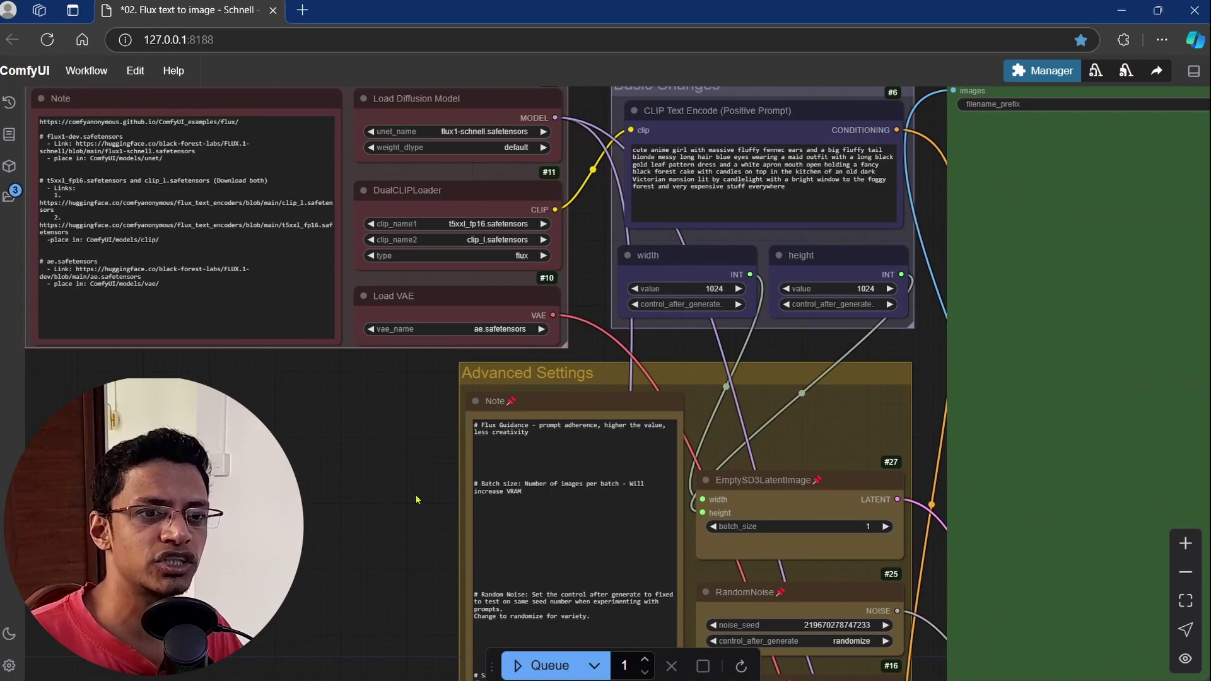
mouse_move(411, 618)
left_mouse_down()
mouse_move(316, 354)
mouse_move(302, 239)
left_mouse_up()
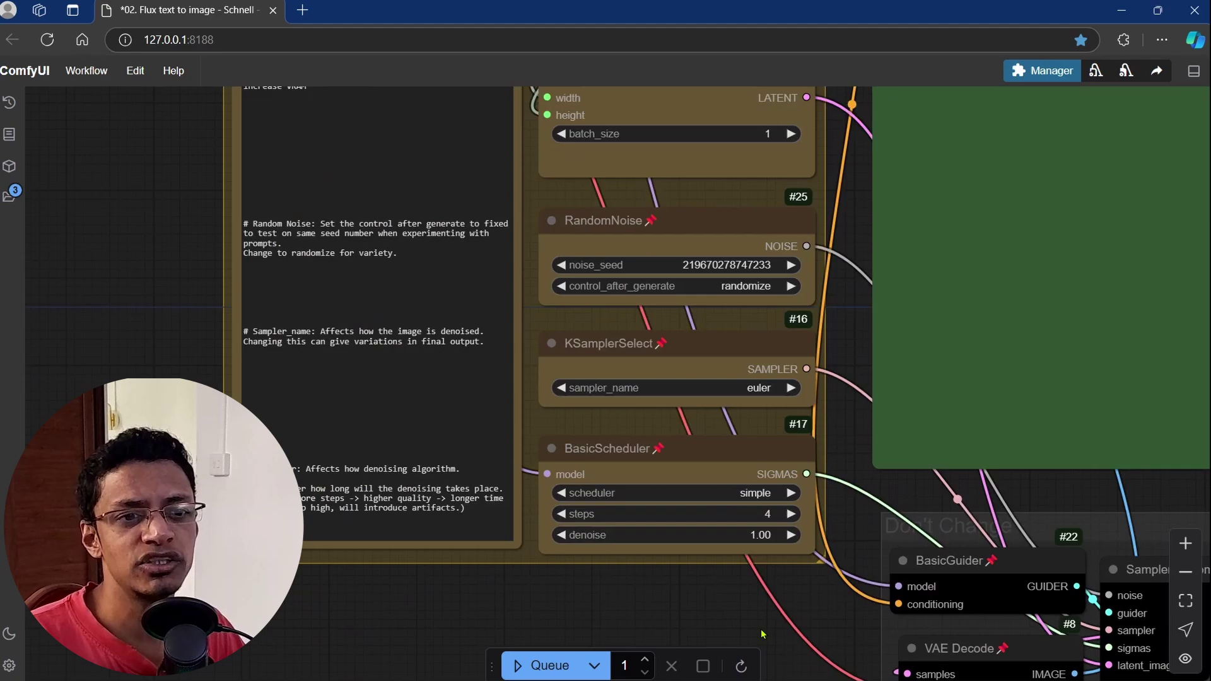
Step: Zoom in on the Schnell BasicScheduler settings
scroll(568, 530, "up", 5)
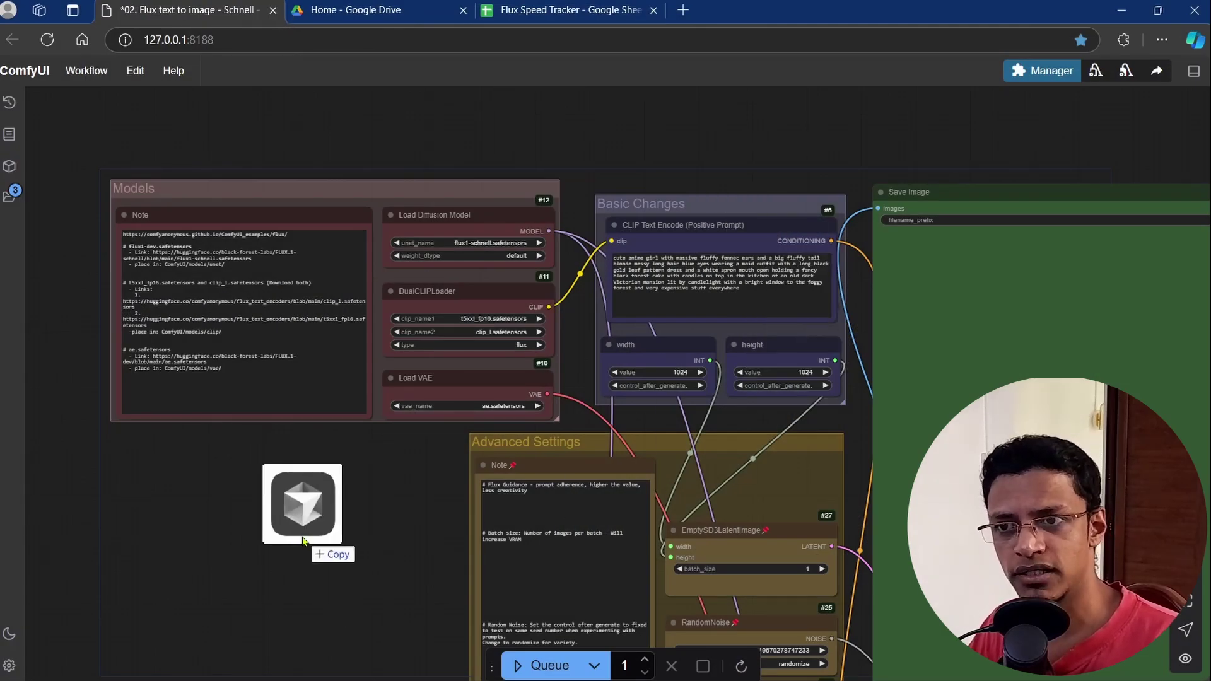
Step: Load the Schnell workflow and zoom into its flux1-schnell, t5xxl fp8, clip_l and ae loaders
left_click_drag(252, 15, 303, 541)
scroll(54, 238, "up", 3)
scroll(57, 240, "up", 3)
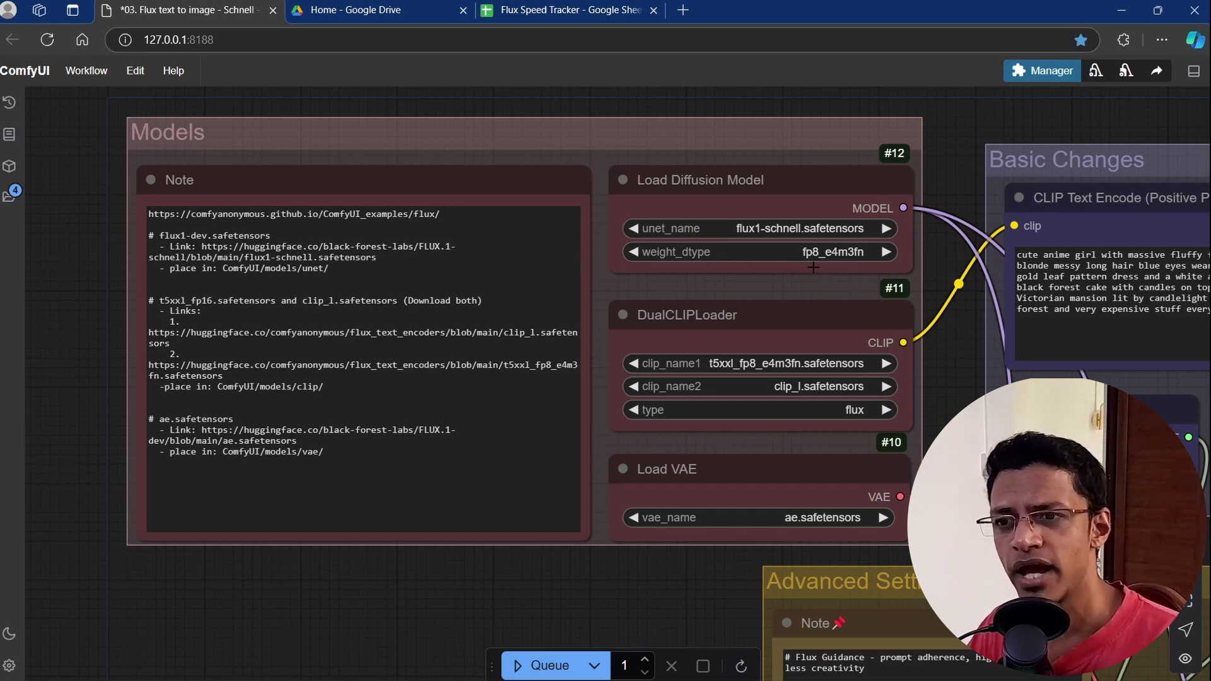
scroll(915, 410, "up", 5)
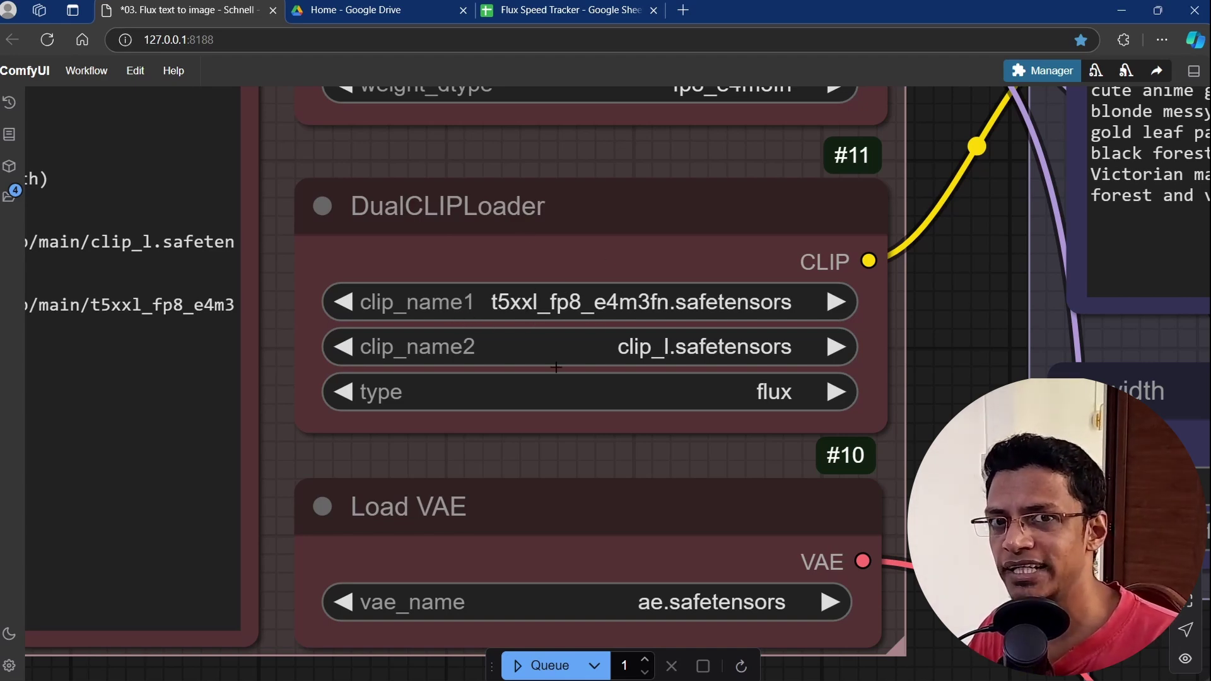
scroll(970, 428, "down", 2)
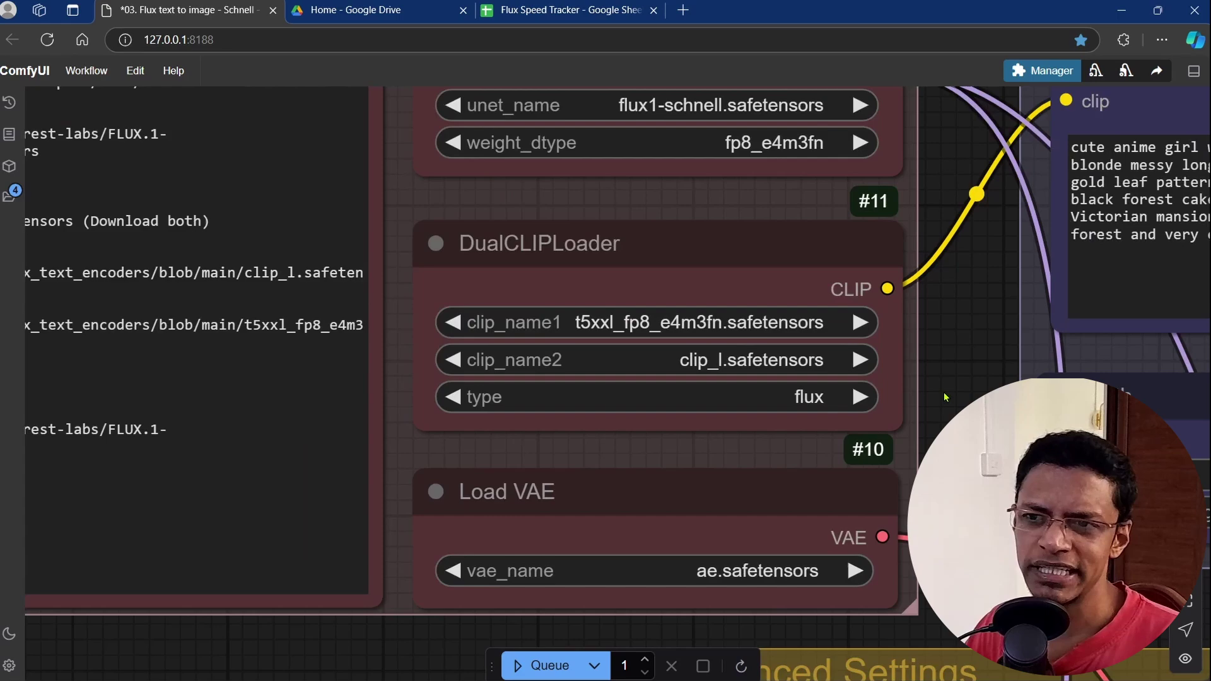
scroll(969, 428, "down", 6)
scroll(970, 428, "down", 5)
scroll(970, 428, "down", 2)
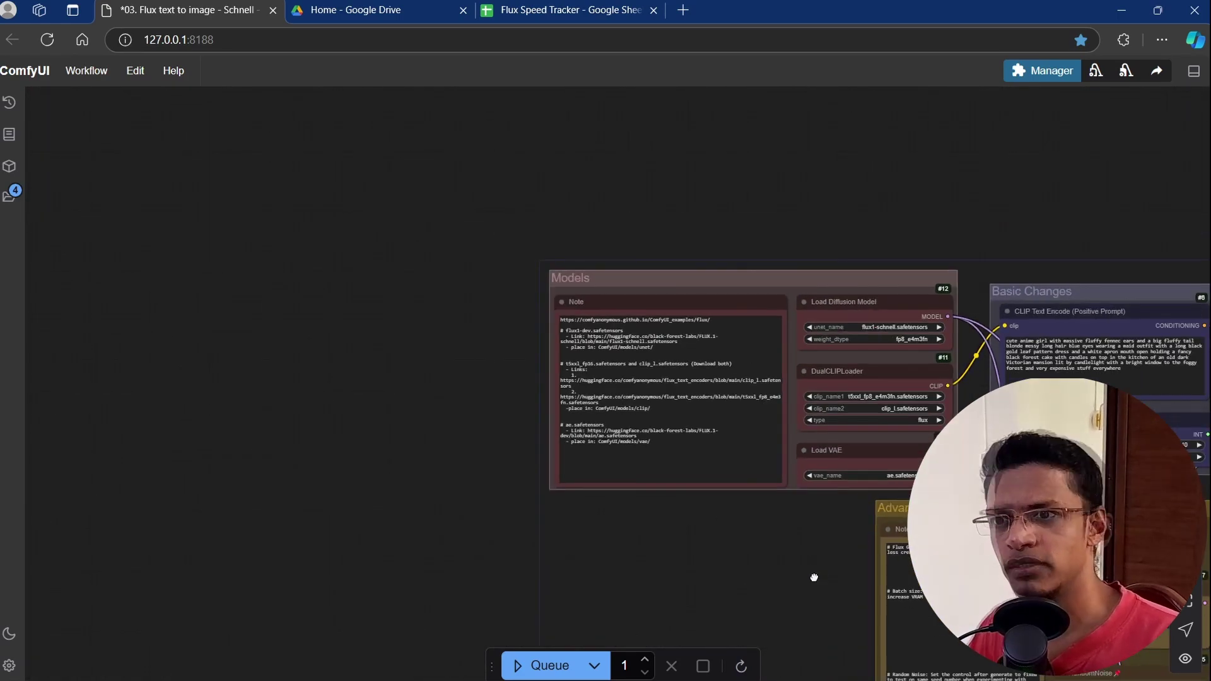
mouse_move(812, 576)
left_mouse_down()
mouse_move(352, 195)
mouse_move(284, 178)
left_mouse_up()
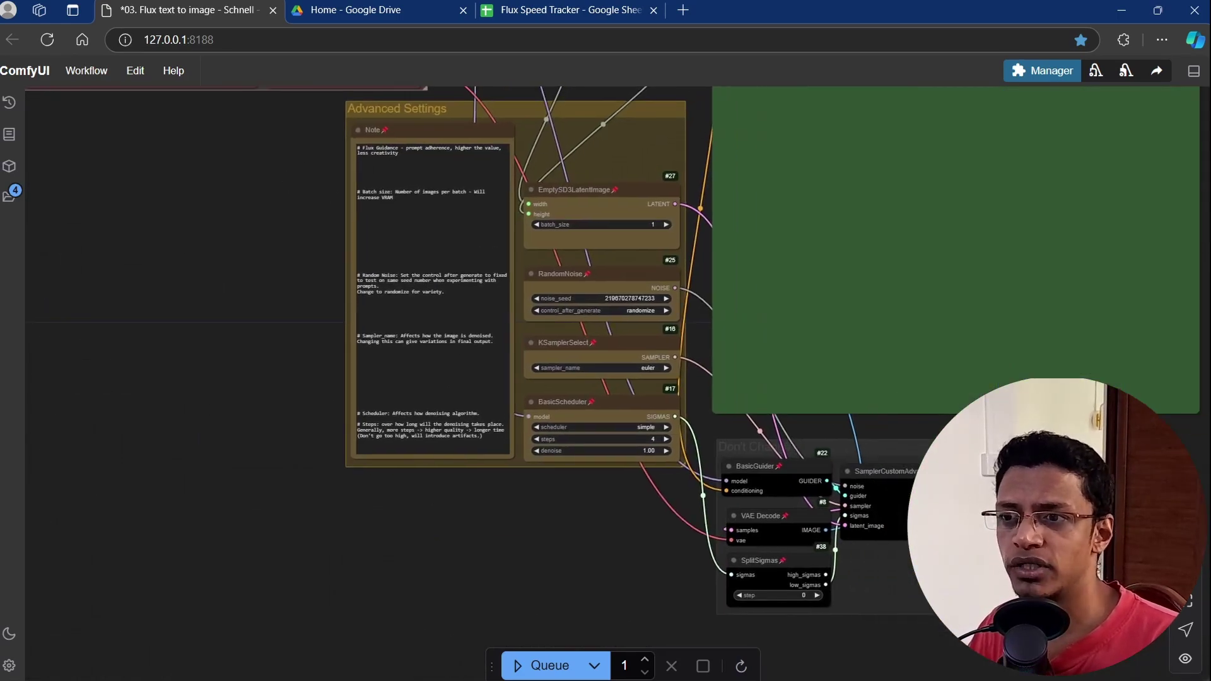
left_click_drag(1011, 582, 903, 313)
scroll(769, 308, "up", 8)
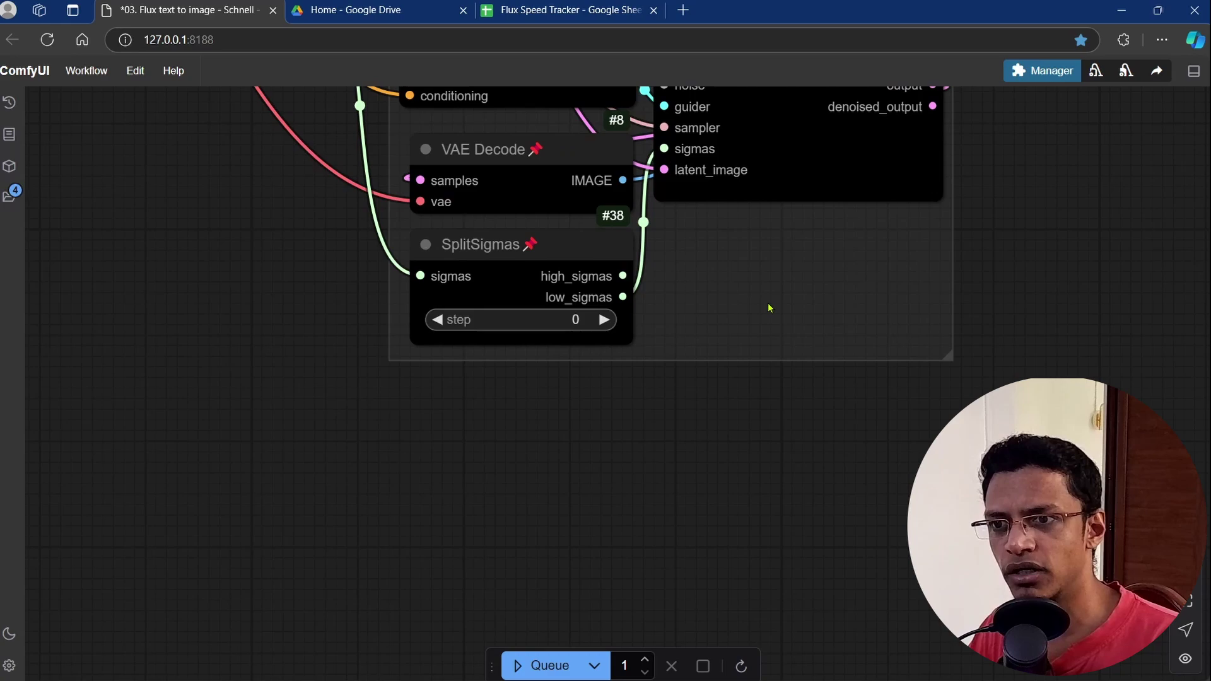
scroll(771, 306, "up", 2)
left_click_drag(755, 336, 773, 530)
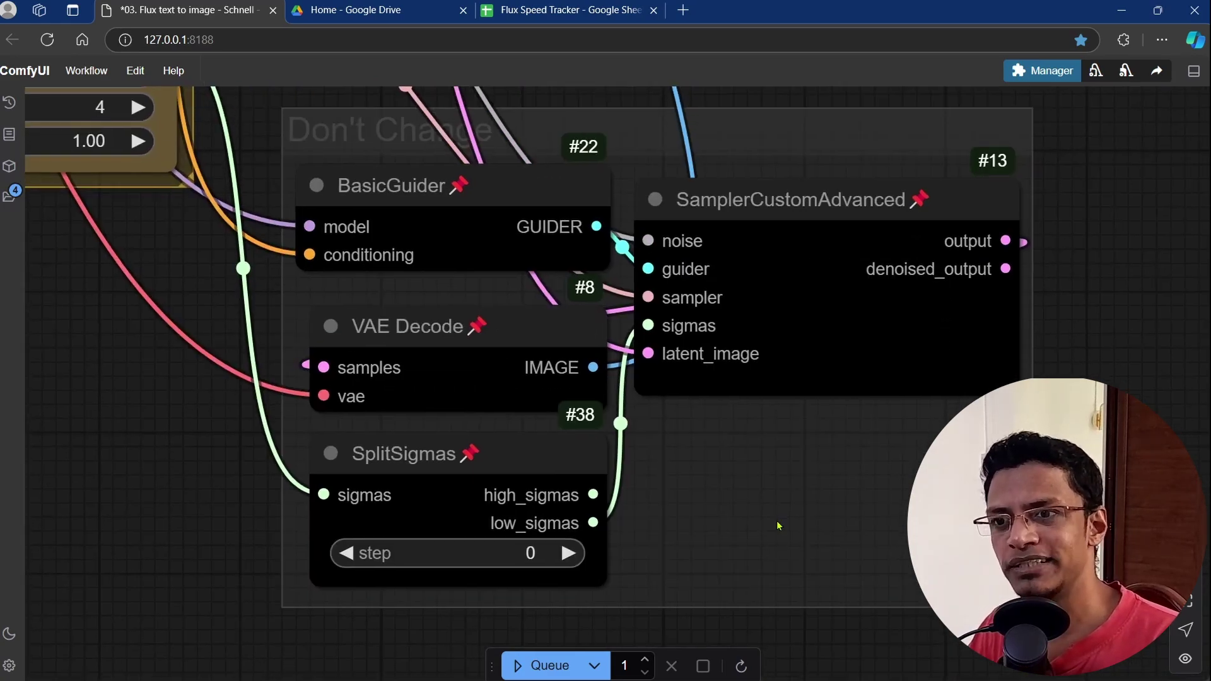
scroll(776, 527, "down", 2)
scroll(757, 530, "down", 1)
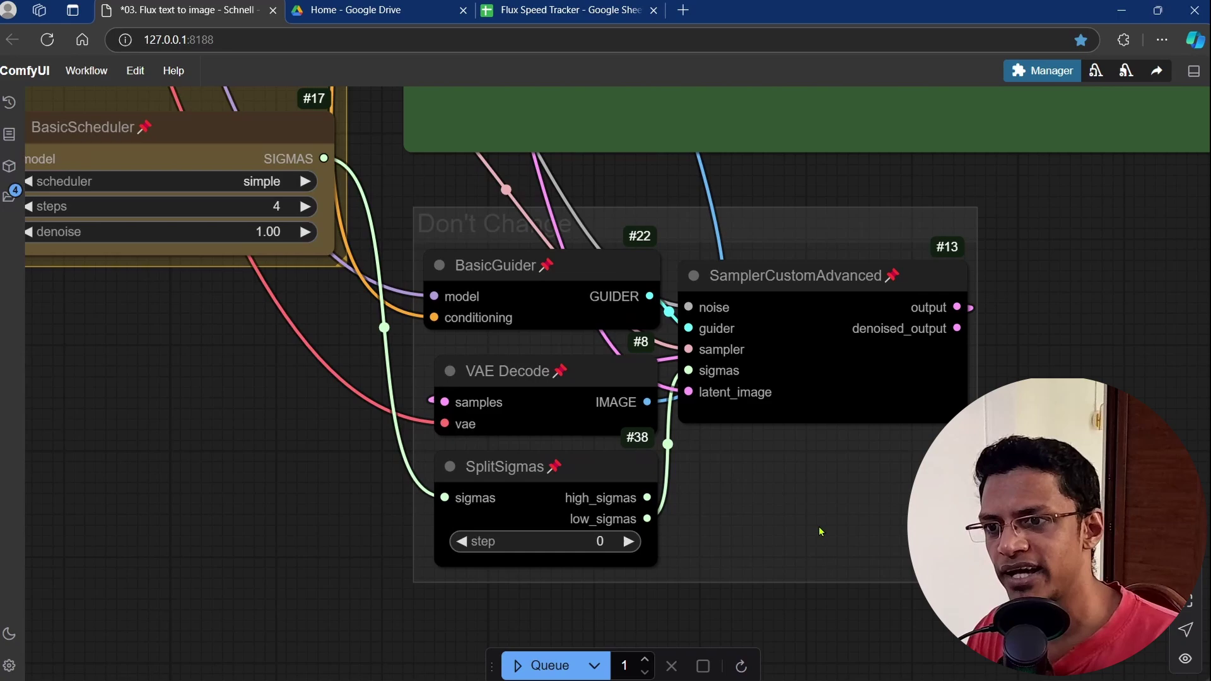
left_click_drag(334, 495, 667, 508)
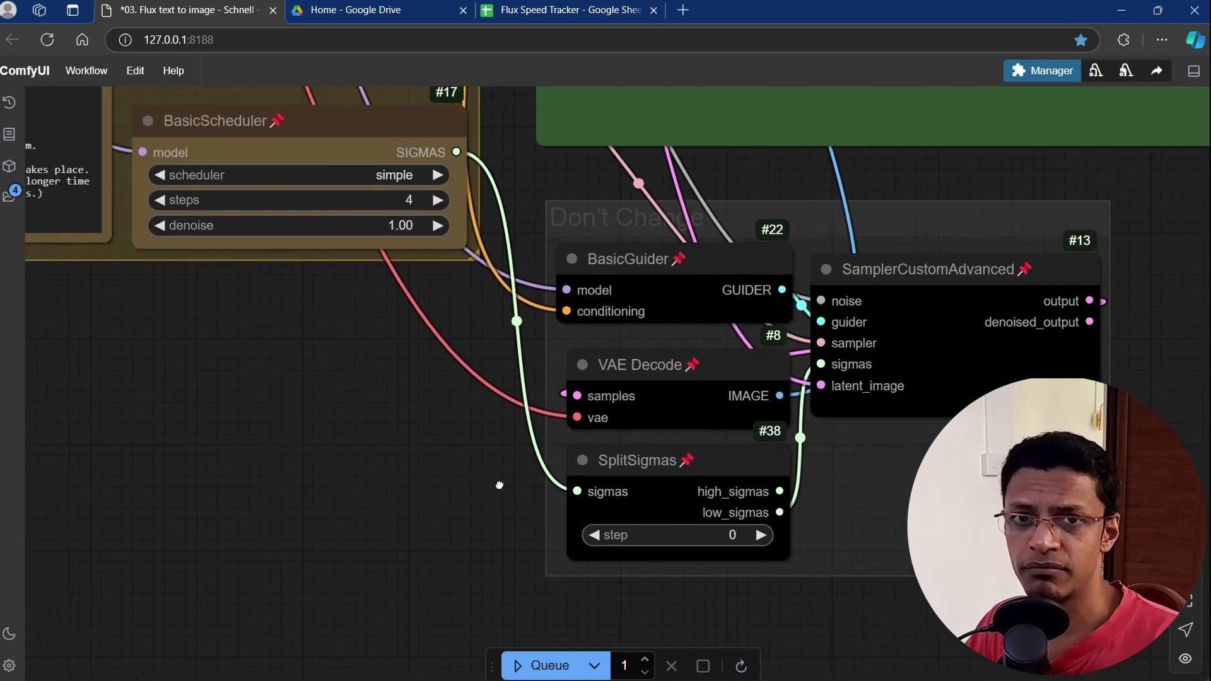
scroll(668, 509, "down", 3)
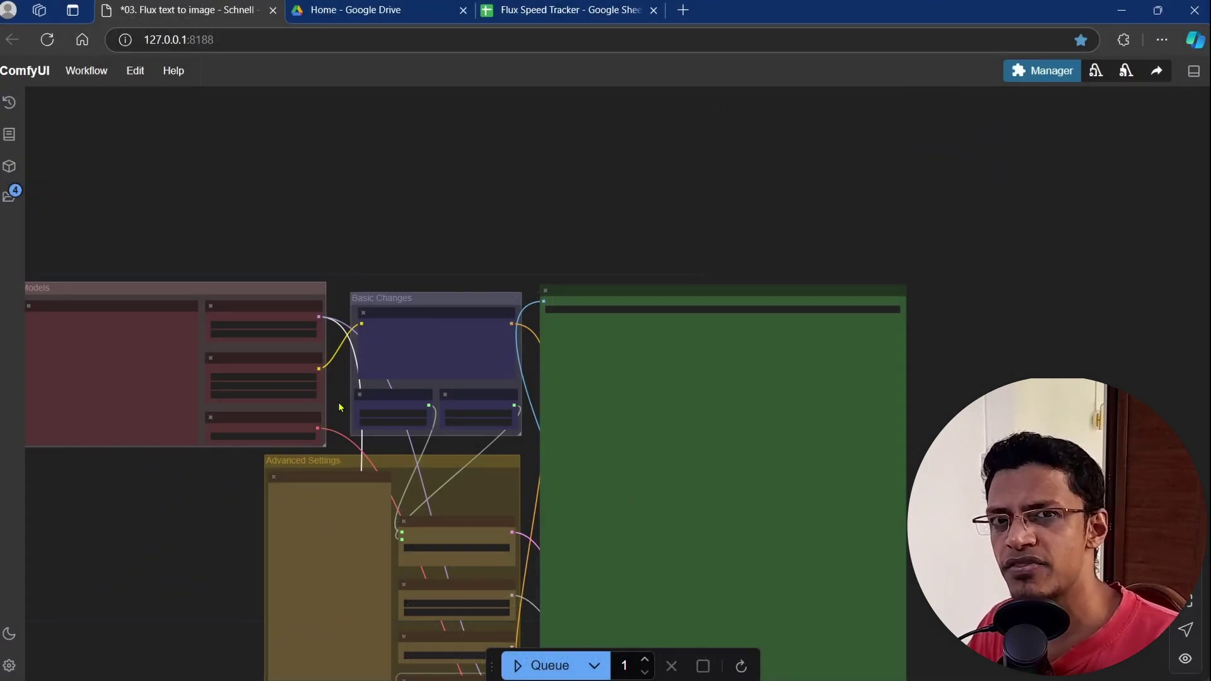
scroll(344, 405, "up", 5)
scroll(595, 309, "up", 5)
scroll(594, 309, "up", 1)
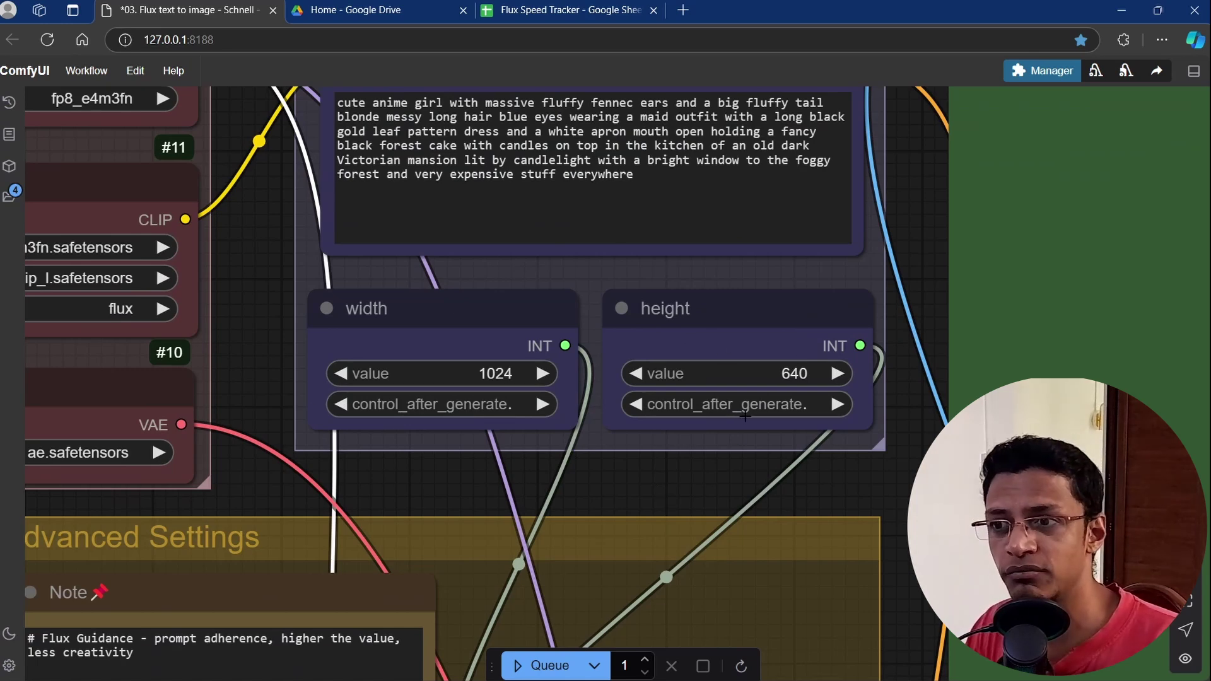
scroll(811, 474, "right", 2)
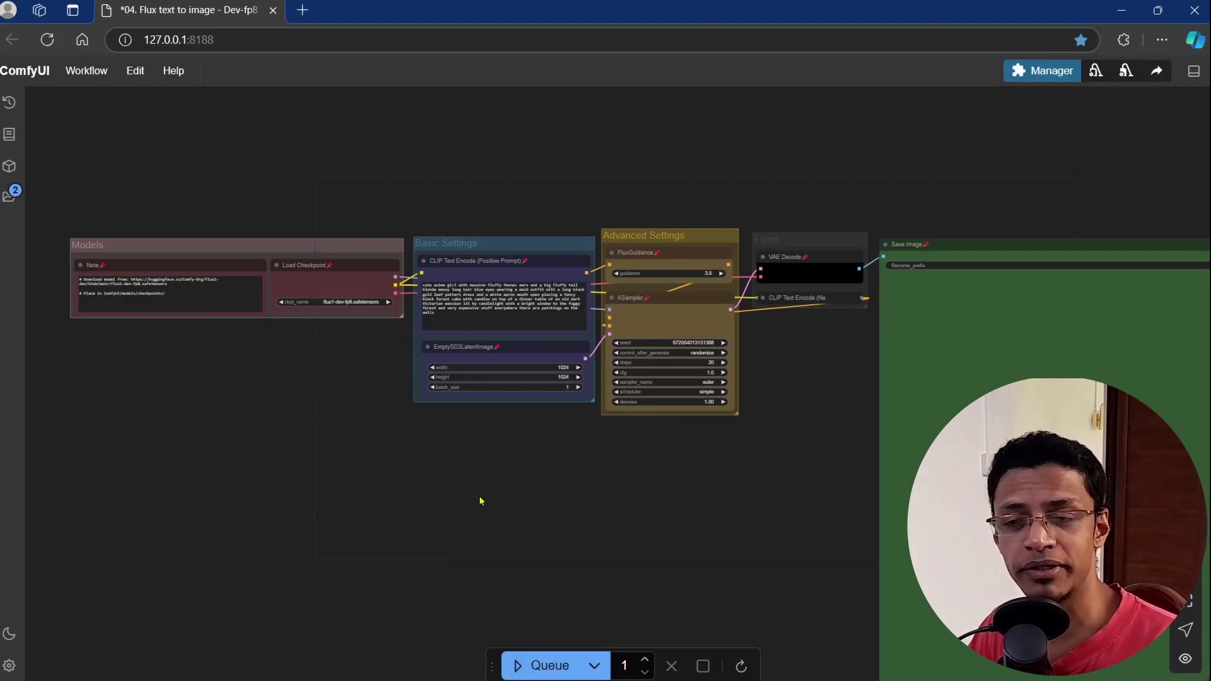
Step: Frame the Load Checkpoint node and enlarge its download Note in the Models group
scroll(454, 487, "up", 5)
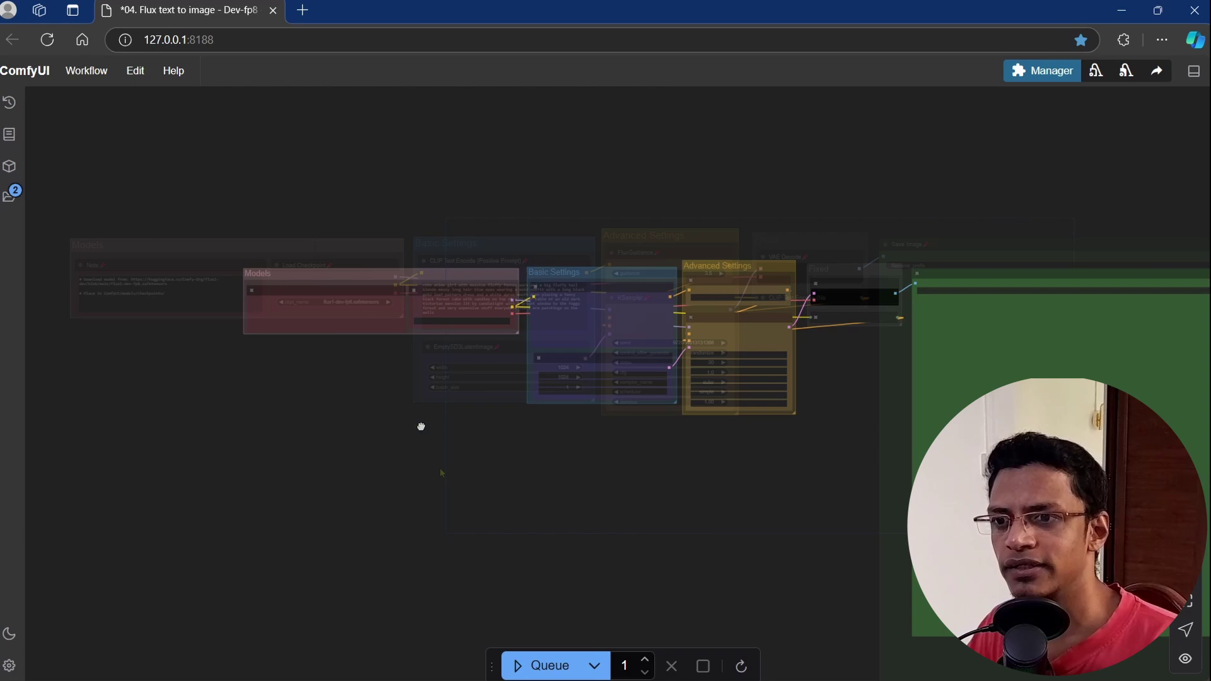
left_click_drag(464, 346, 463, 457)
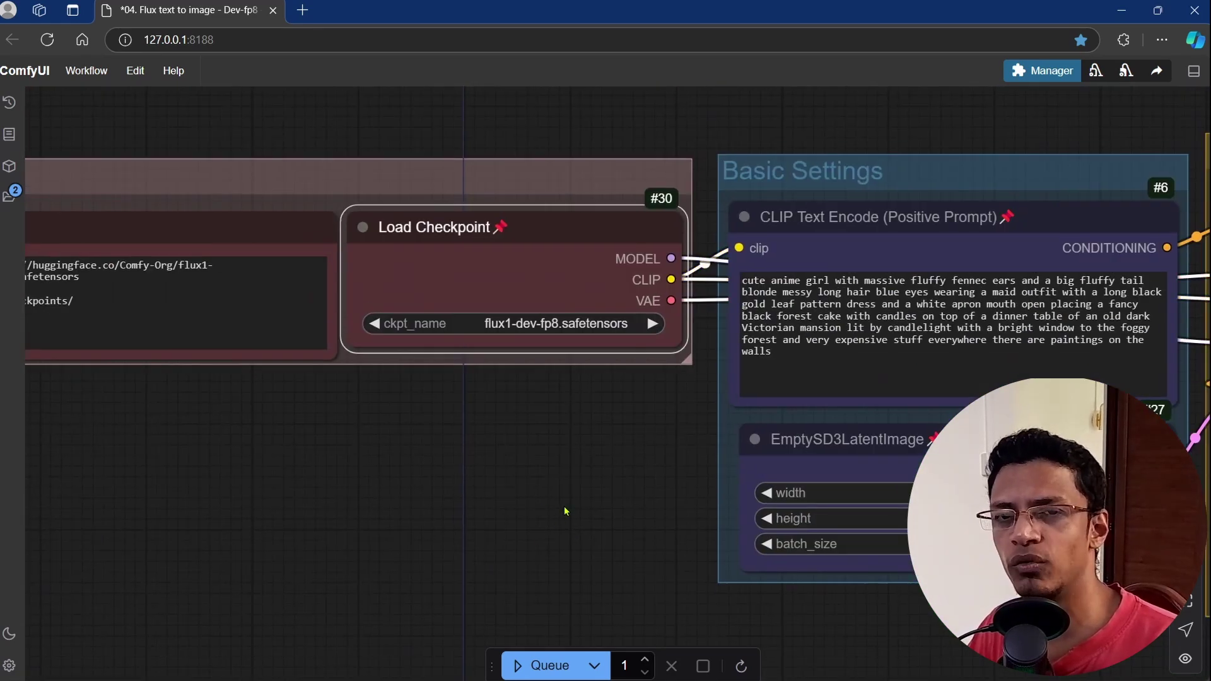
left_click_drag(581, 465, 619, 419)
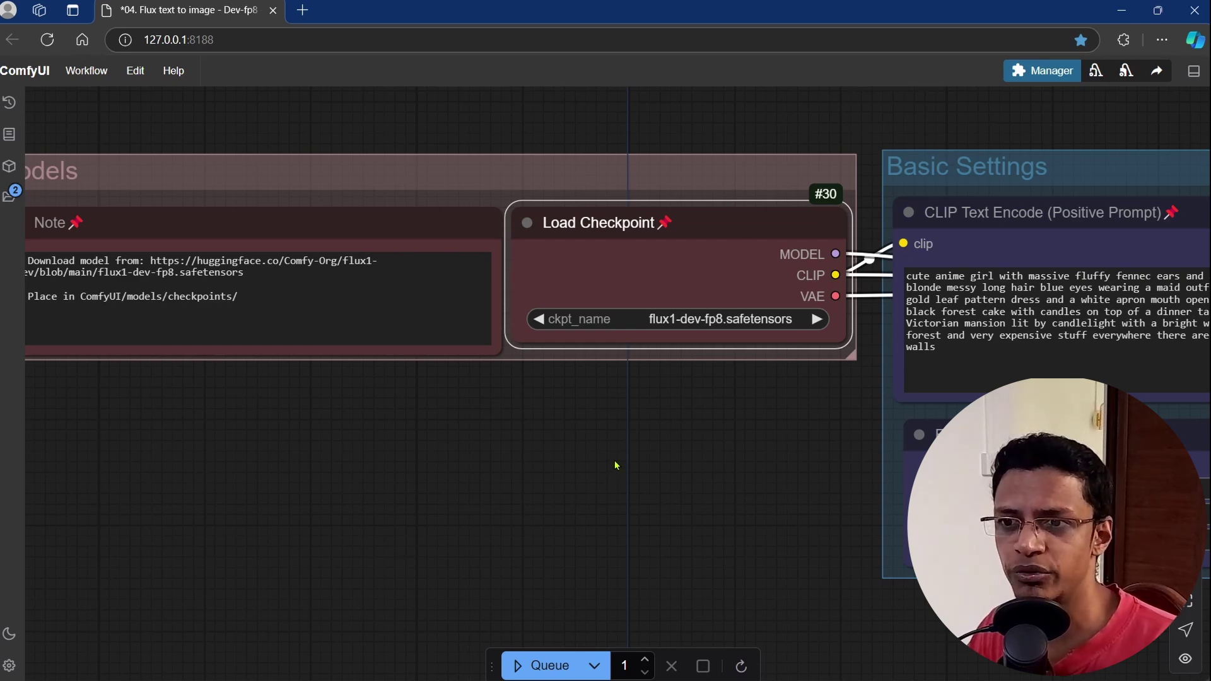
left_click_drag(200, 423, 448, 427)
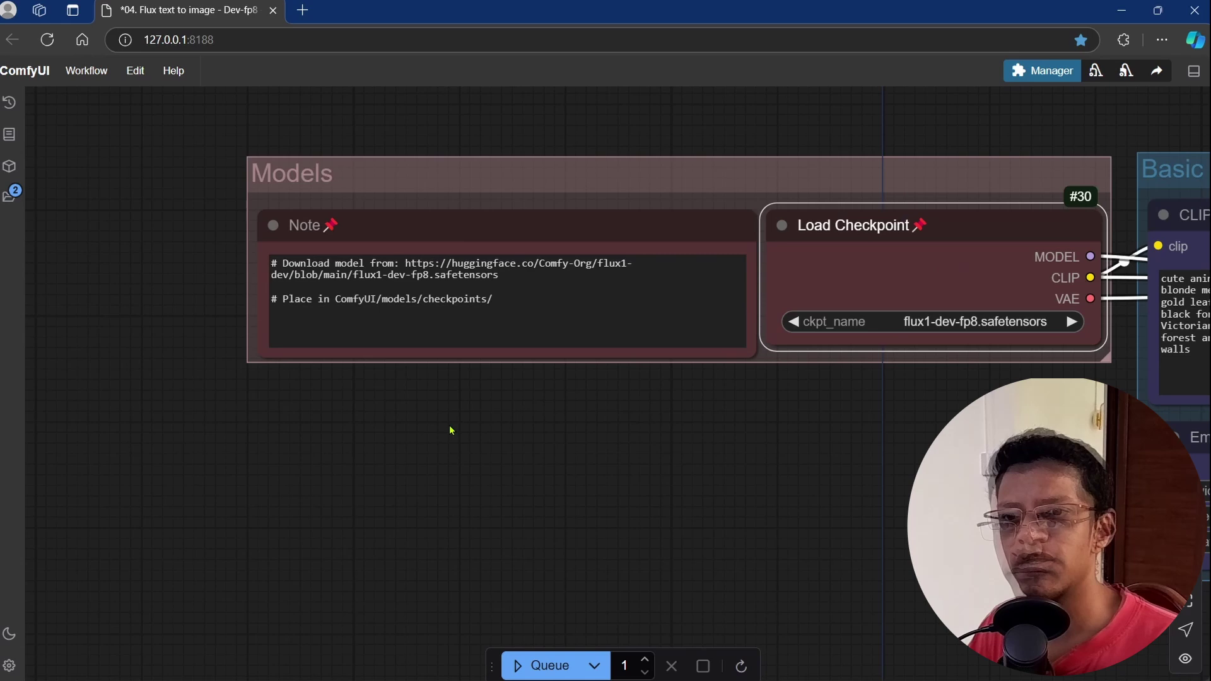
scroll(206, 302, "up", 6)
mouse_move(206, 303)
left_mouse_down()
mouse_move(193, 339)
mouse_move(124, 377)
left_mouse_up()
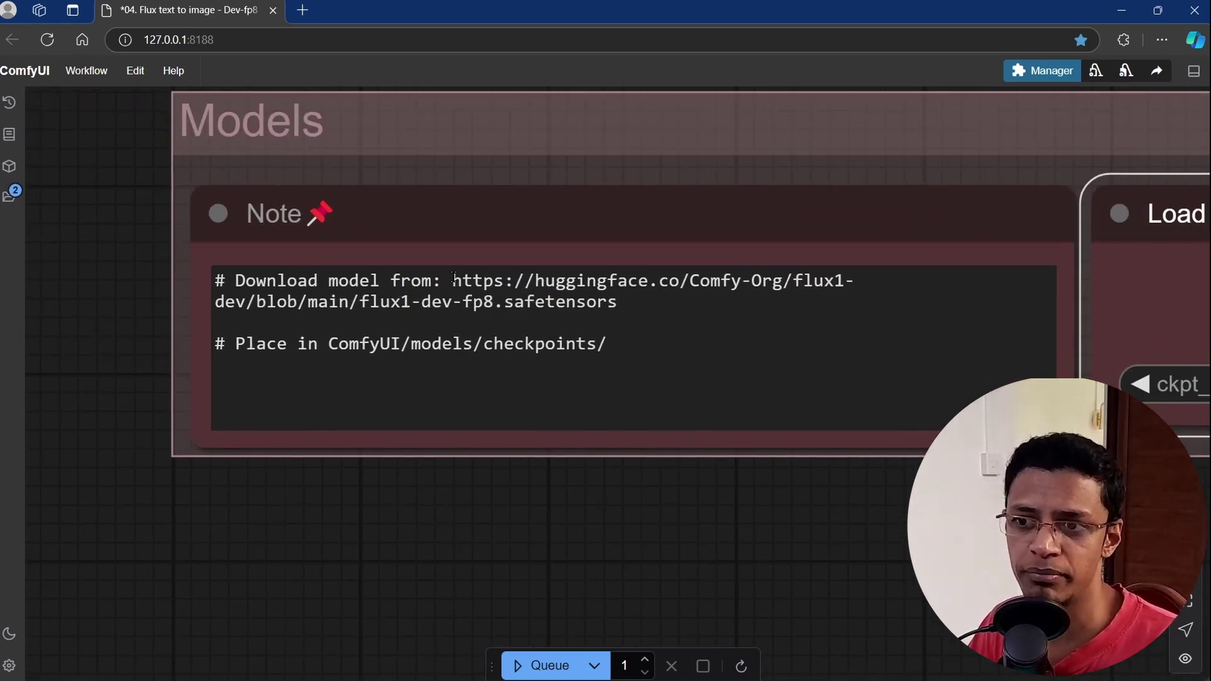
Step: Highlight the flux1-dev-fp8 download URL and the ComfyUI/models/checkpoints/ folder path
left_click_drag(453, 281, 618, 302)
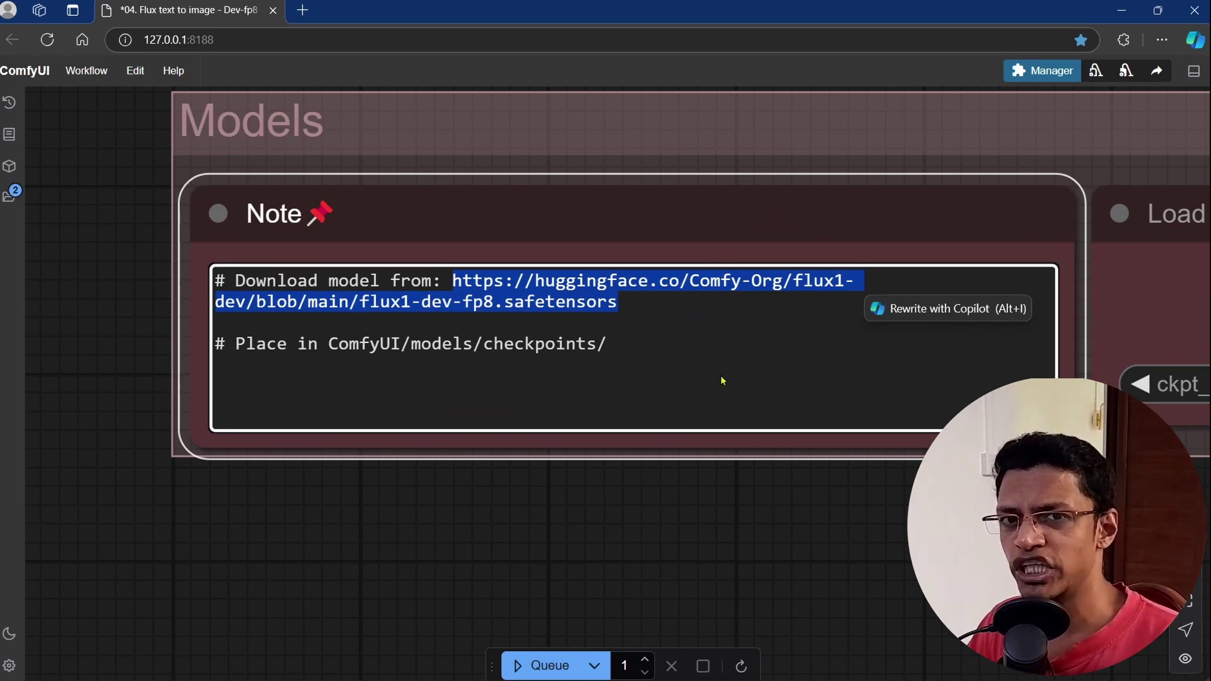
left_click(608, 398)
left_click_drag(328, 343, 607, 344)
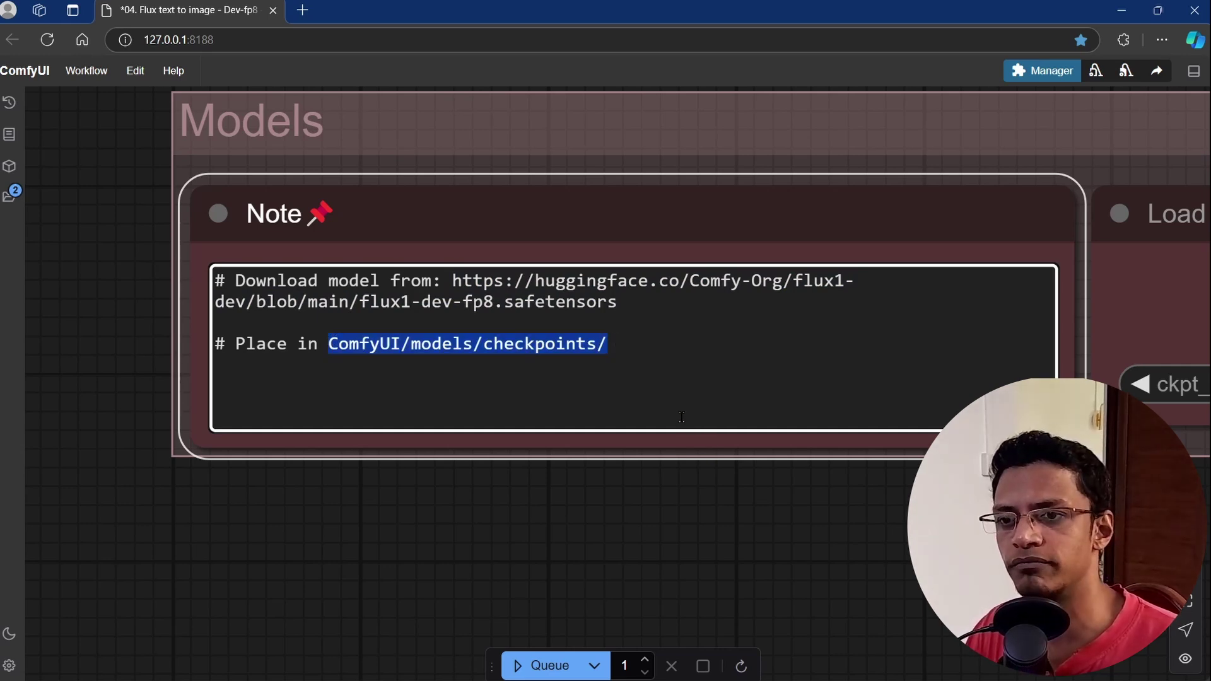
Step: Zoom out to show the checkpoint loader alongside the Basic Settings group
scroll(297, 462, "down", 5)
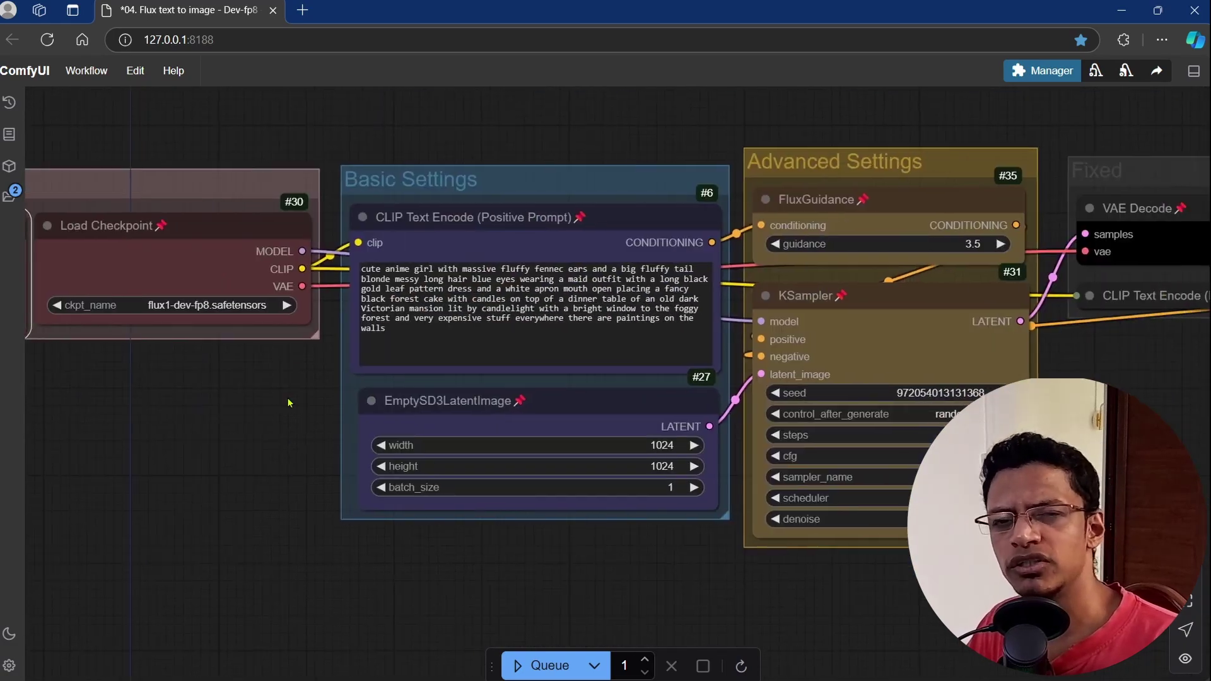
scroll(252, 451, "down", 2)
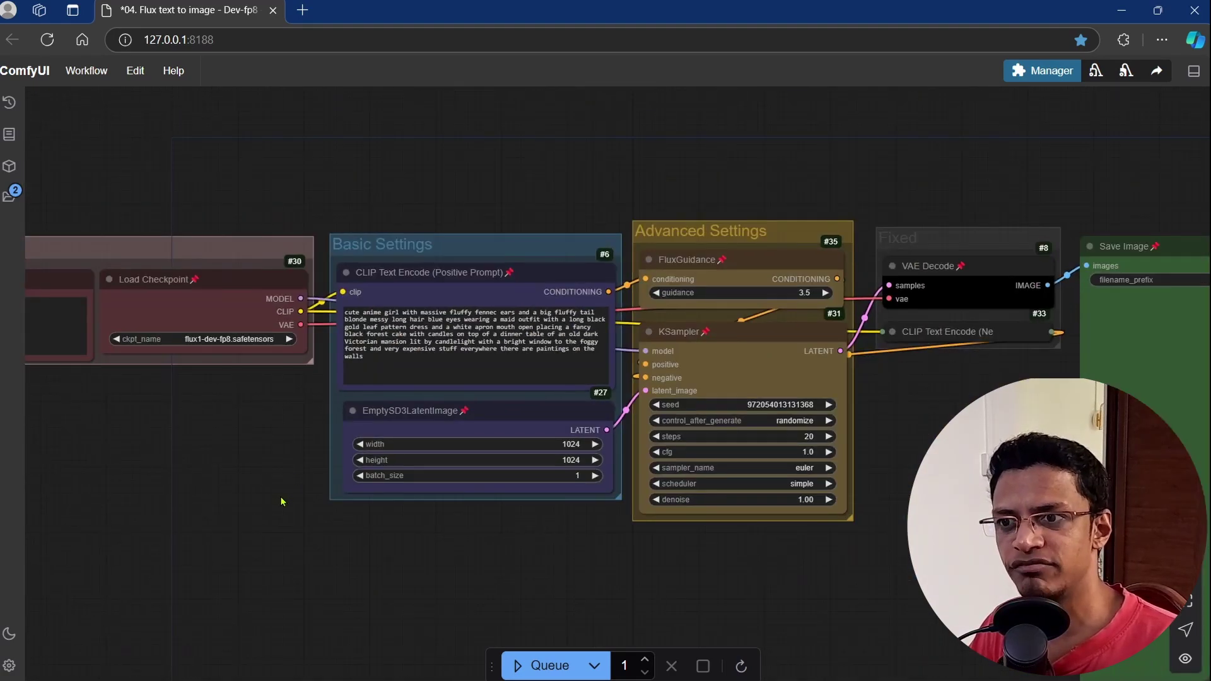
scroll(417, 265, "up", 4)
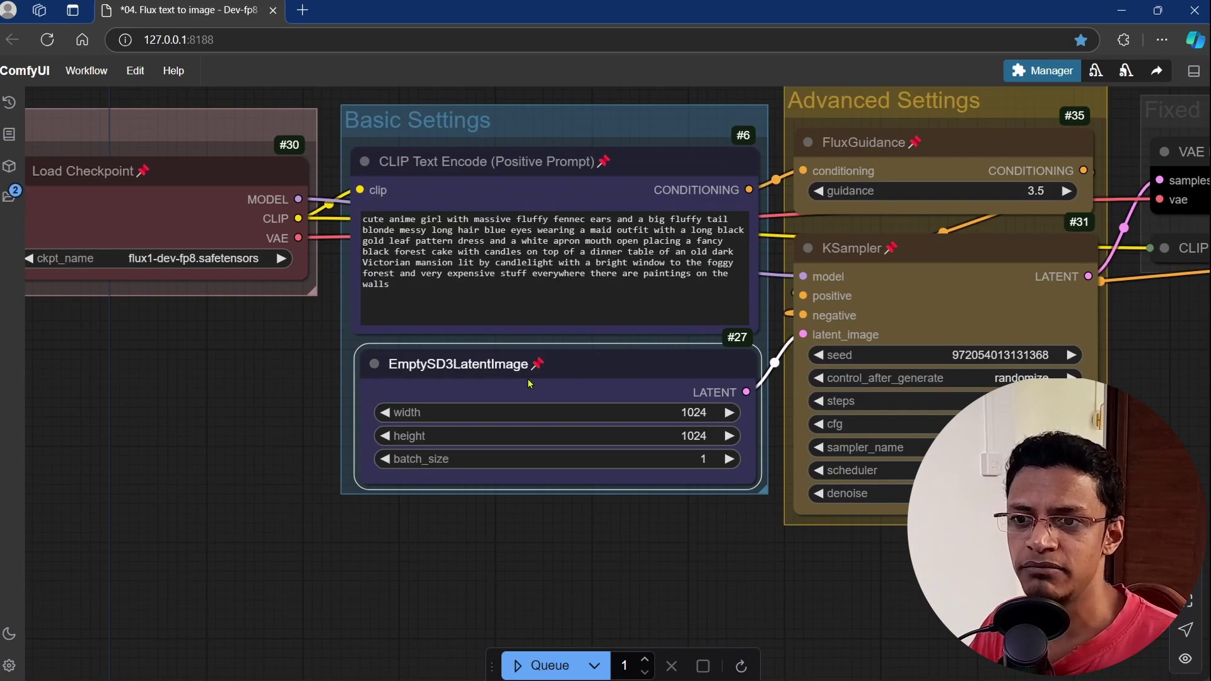
scroll(662, 555, "down", 3)
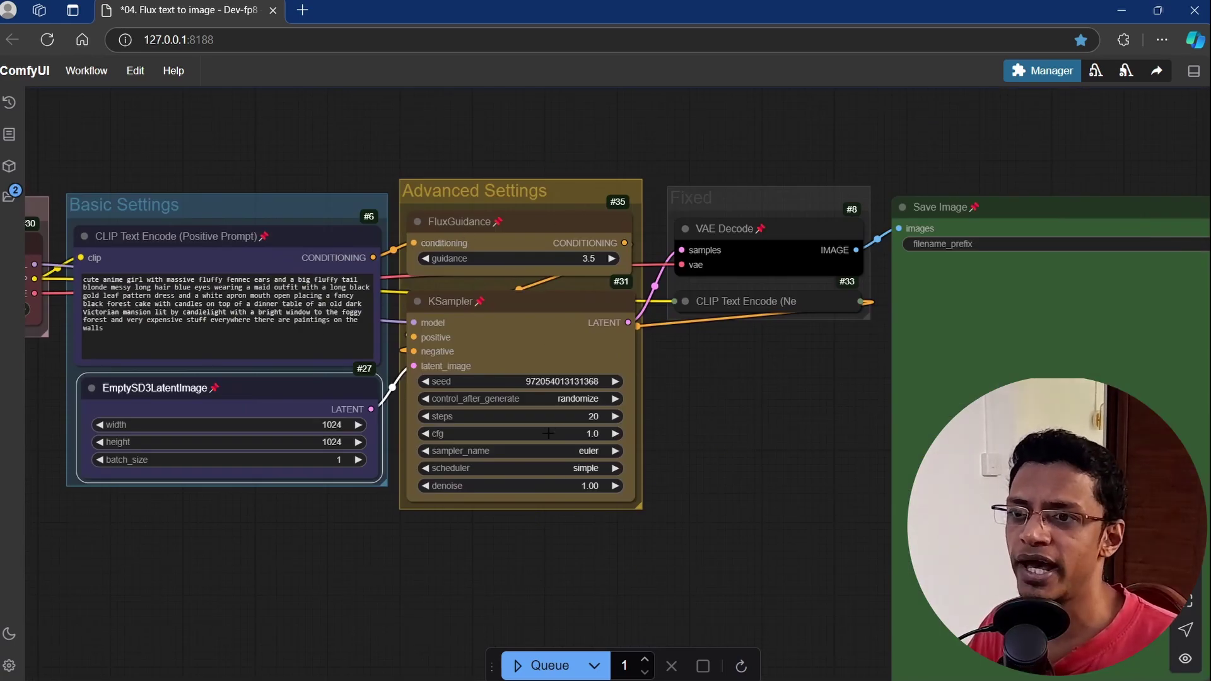
scroll(549, 433, "up", 2)
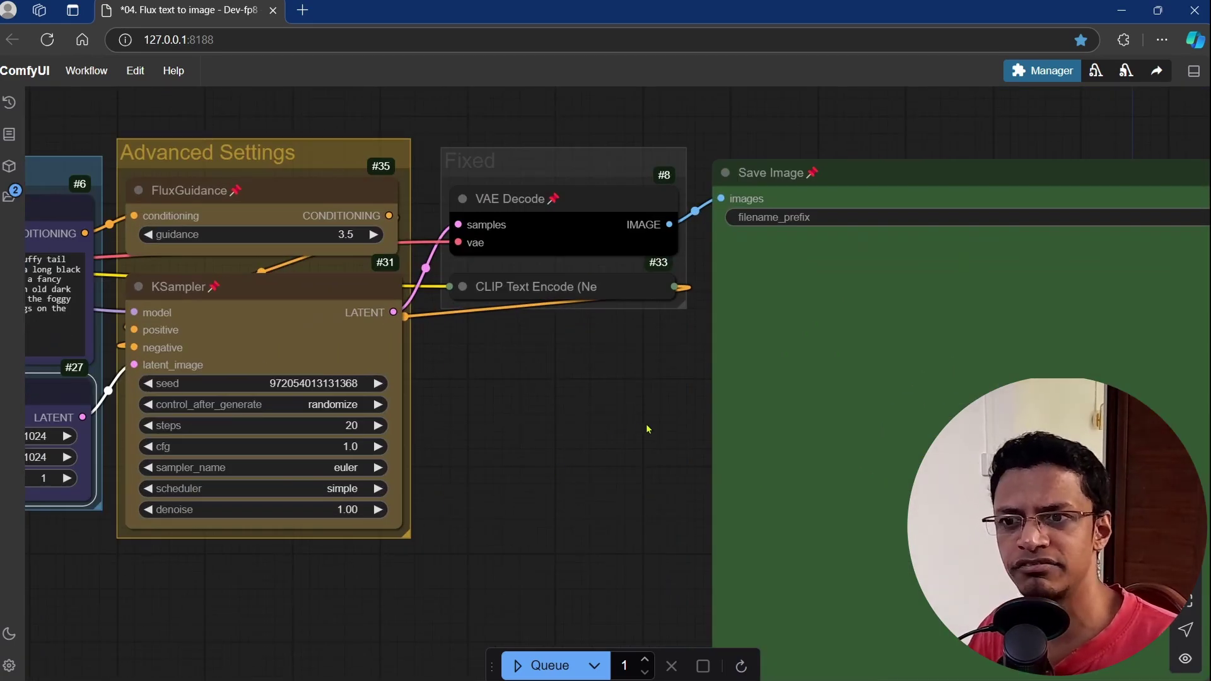
left_click_drag(647, 429, 820, 435)
scroll(619, 516, "down", 5)
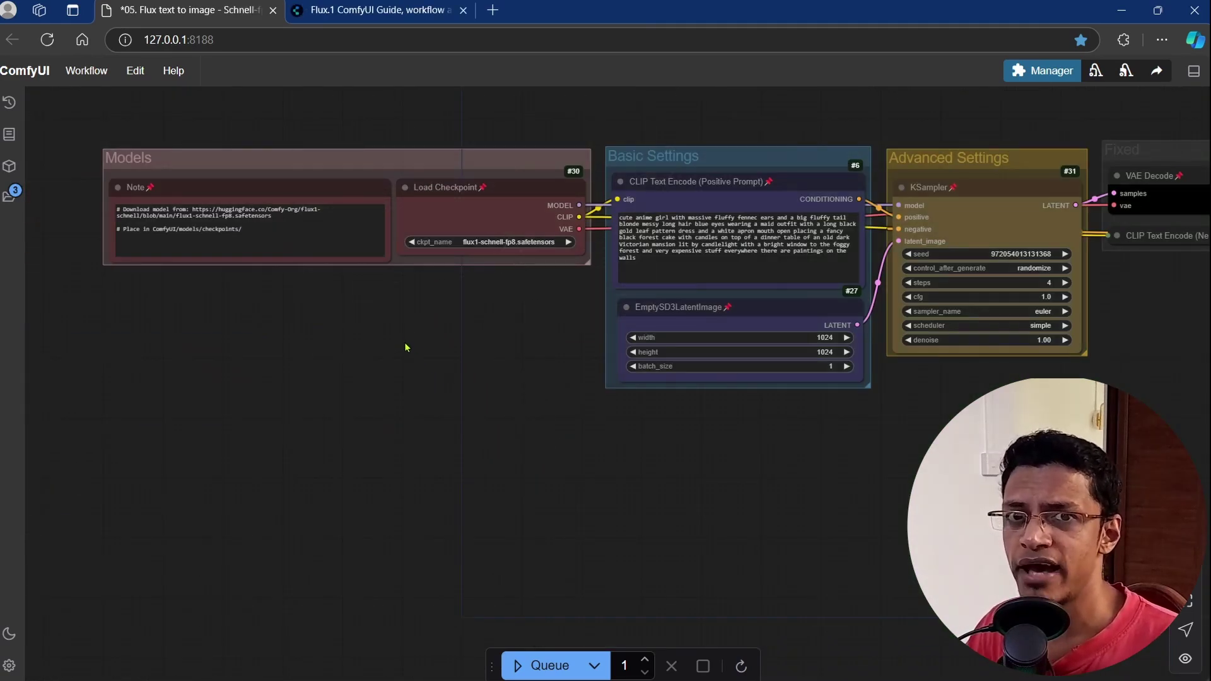
Step: Zoom into the Schnell-fp8 Models group with its flux1-schnell-fp8.safetensors checkpoint
scroll(385, 305, "up", 5)
mouse_move(315, 307)
left_mouse_down()
mouse_move(722, 505)
mouse_move(711, 500)
left_mouse_up()
scroll(710, 502, "up", 1)
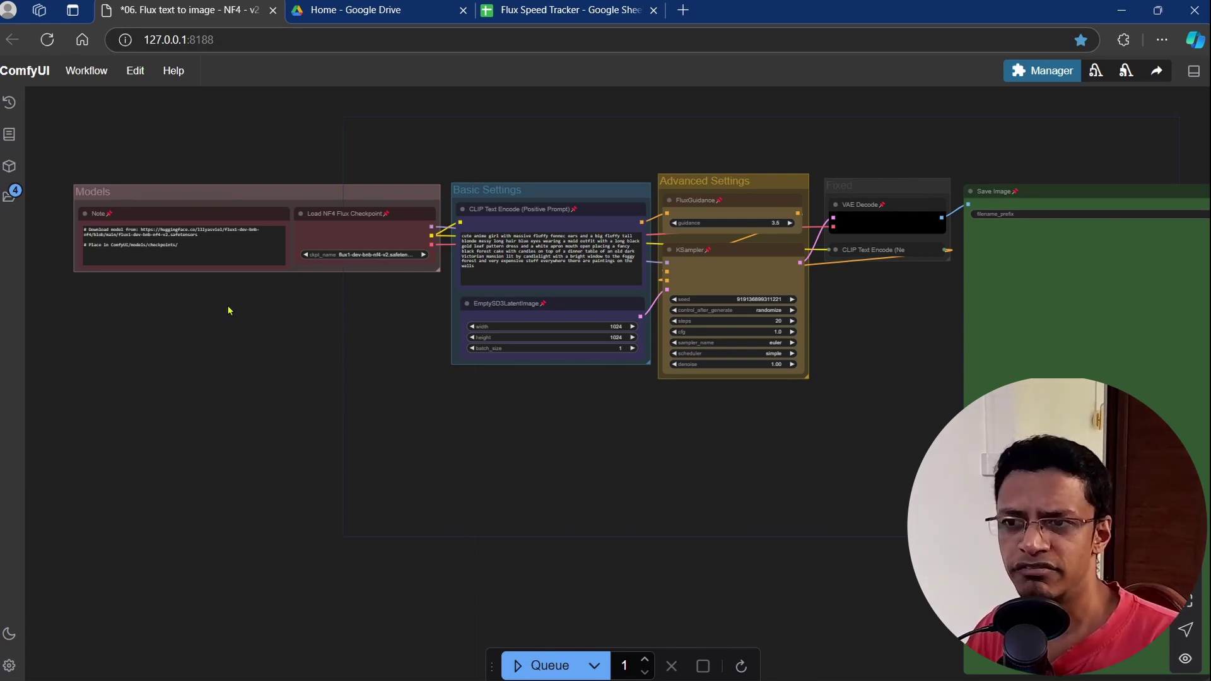
scroll(190, 309, "up", 5)
left_click_drag(200, 316, 530, 422)
scroll(530, 422, "up", 2)
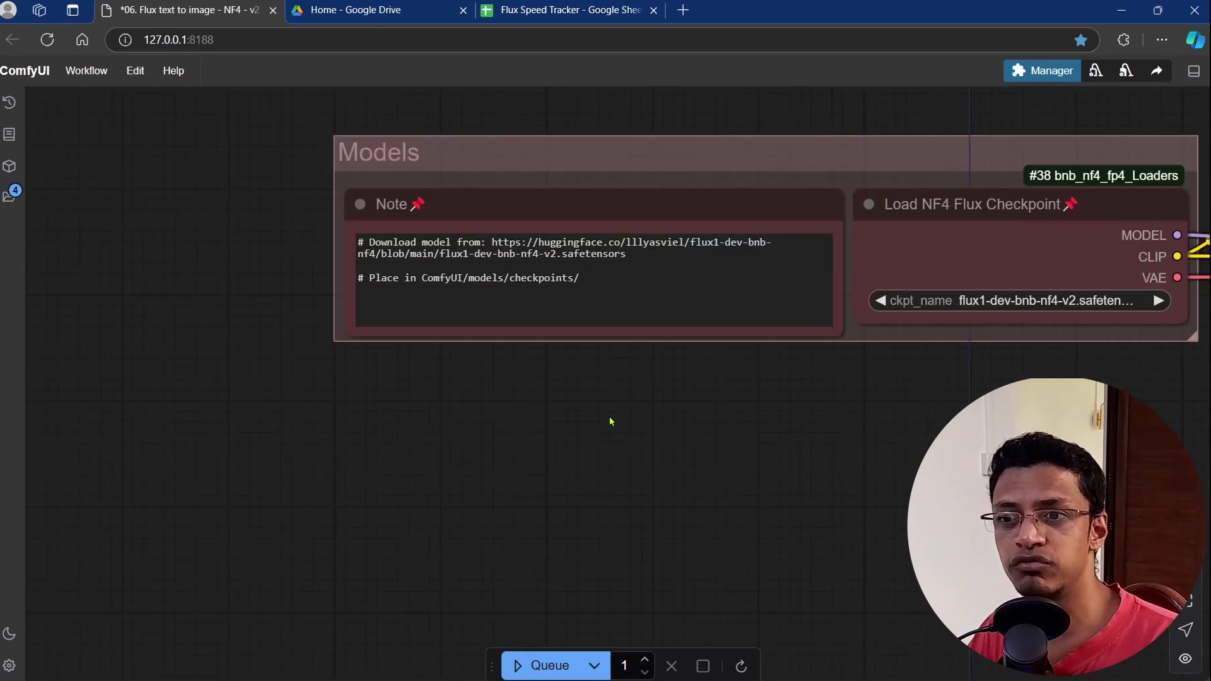
left_click_drag(611, 419, 576, 452)
scroll(581, 425, "up", 2)
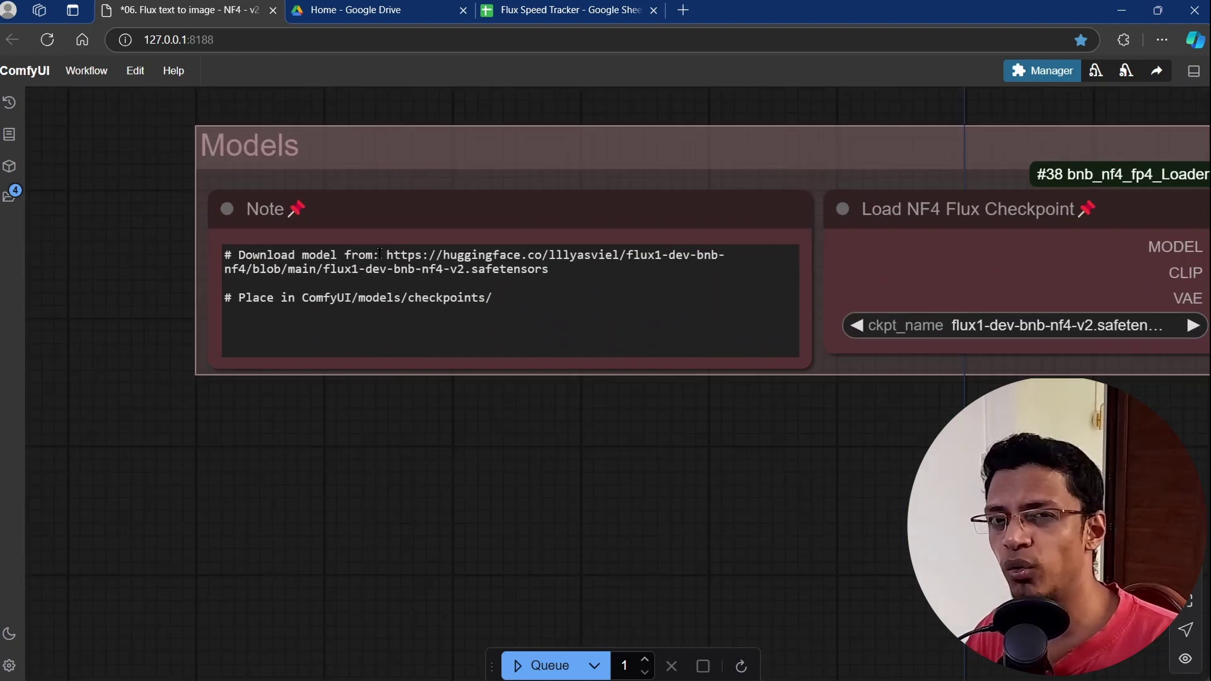
left_click_drag(386, 255, 590, 267)
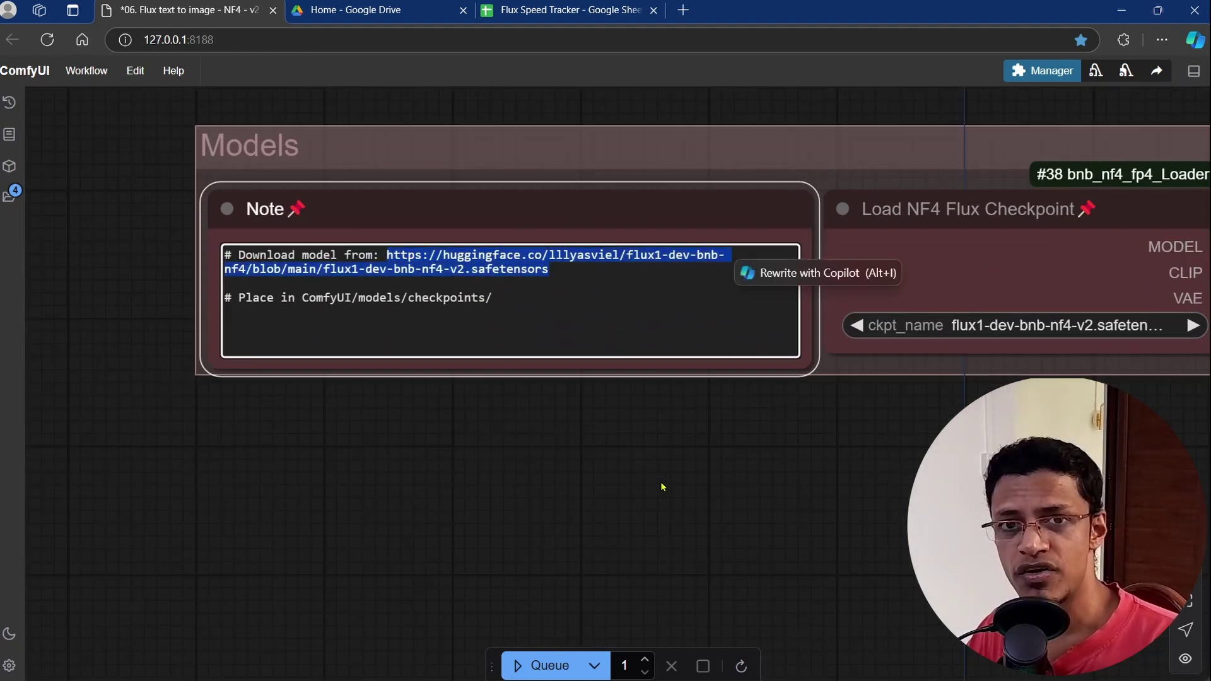
left_click(565, 400)
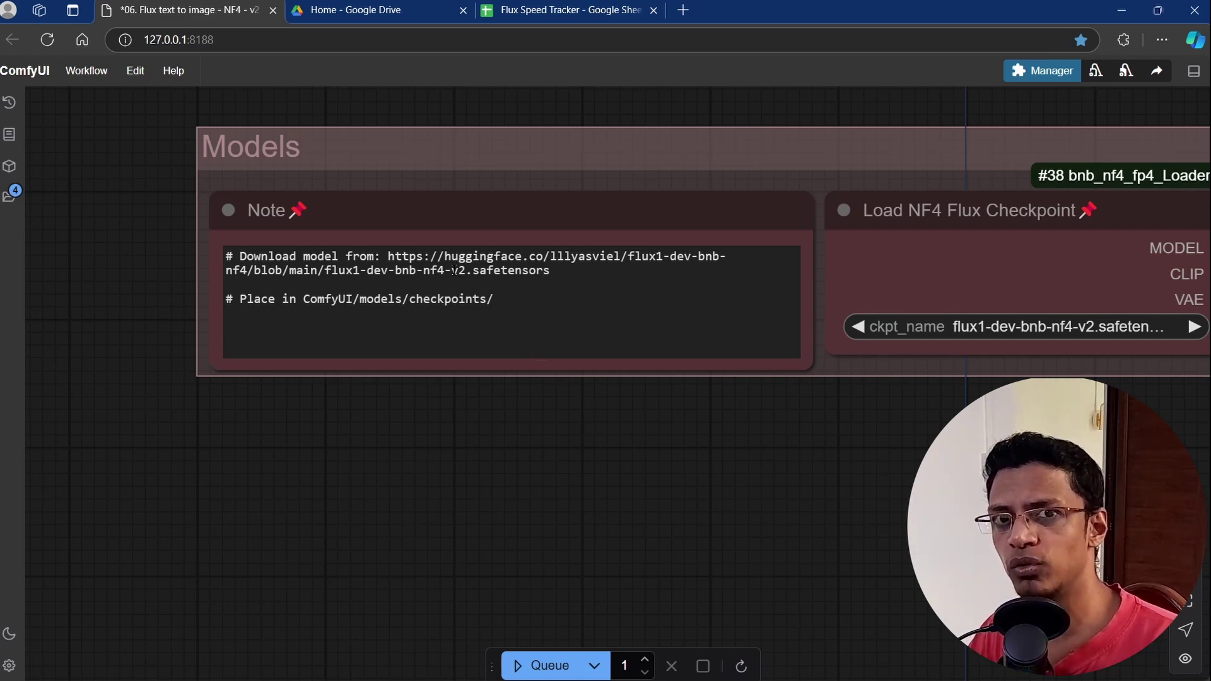
left_click_drag(387, 256, 550, 270)
left_click(568, 341)
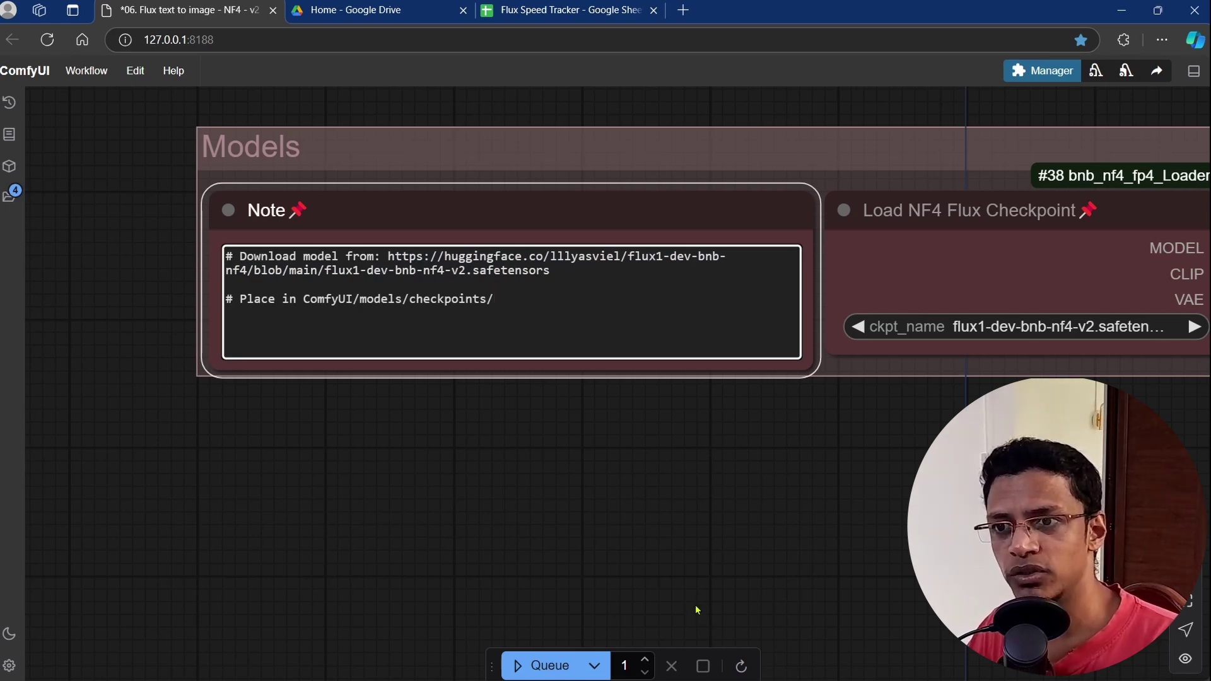
double_click(461, 299)
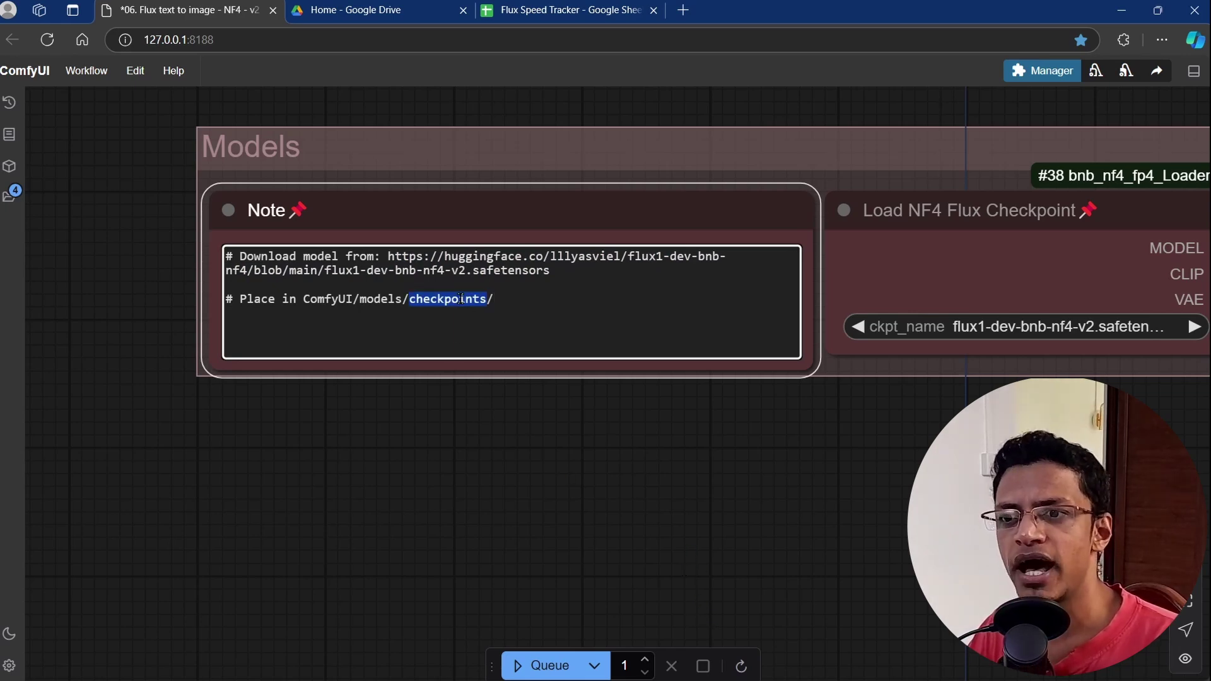
left_click(862, 646)
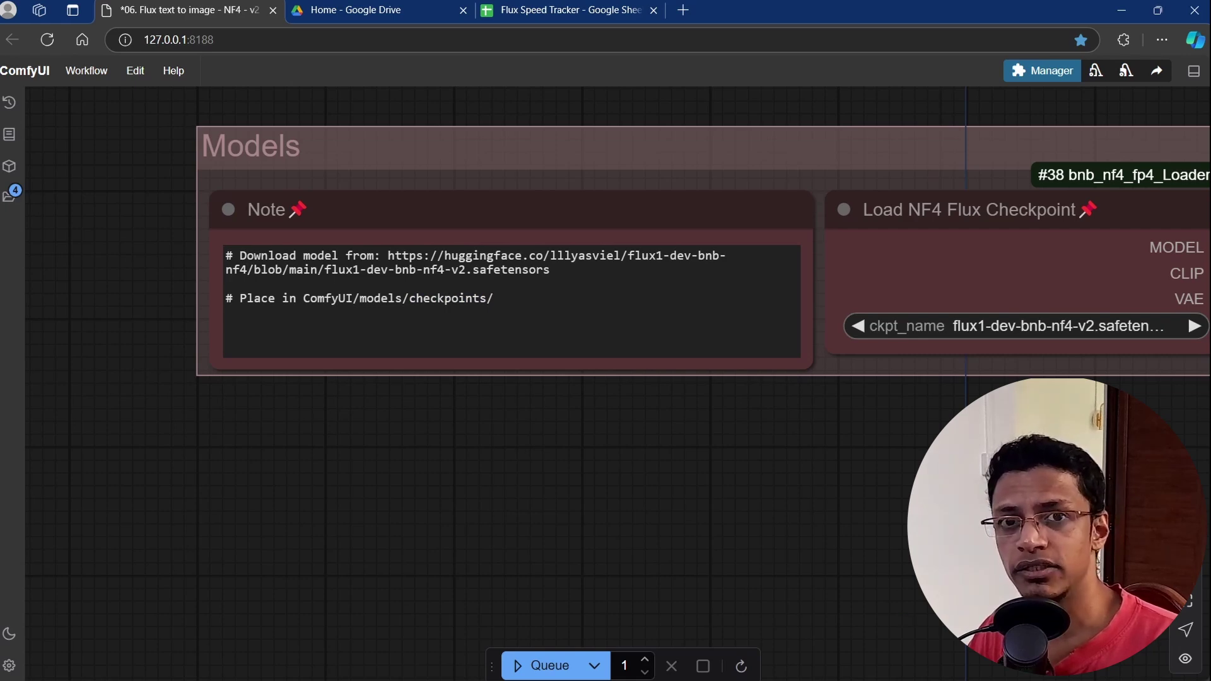
left_click_drag(1142, 507, 671, 477)
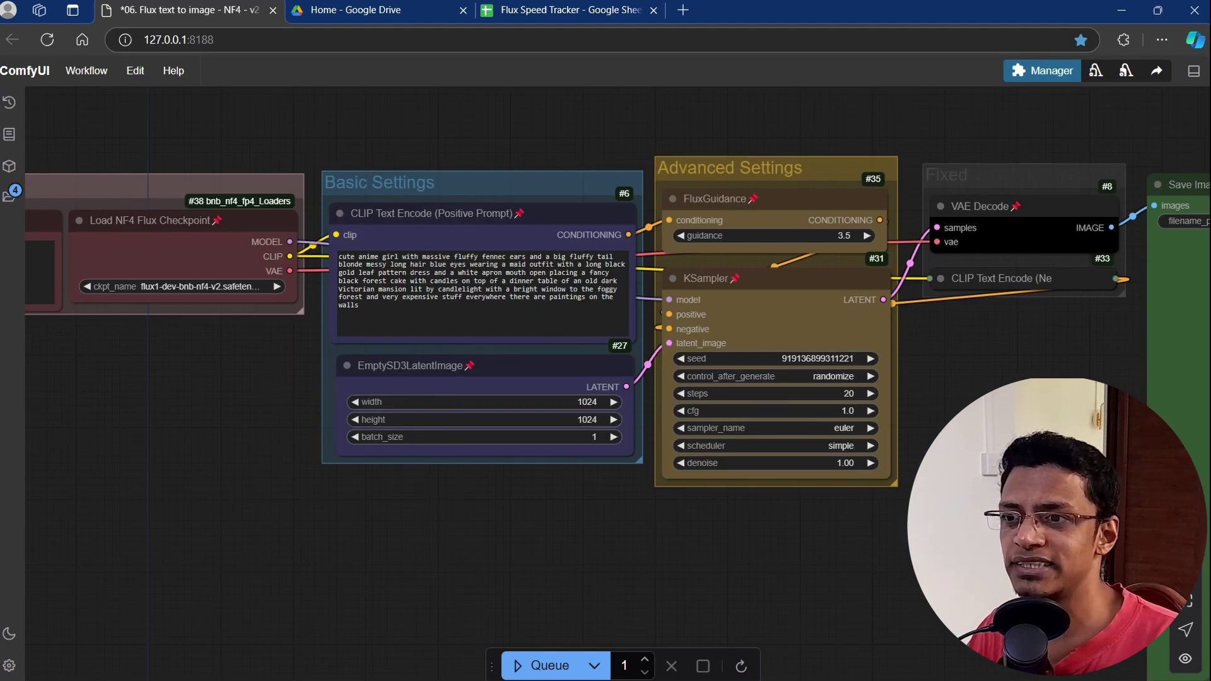
left_click(427, 213)
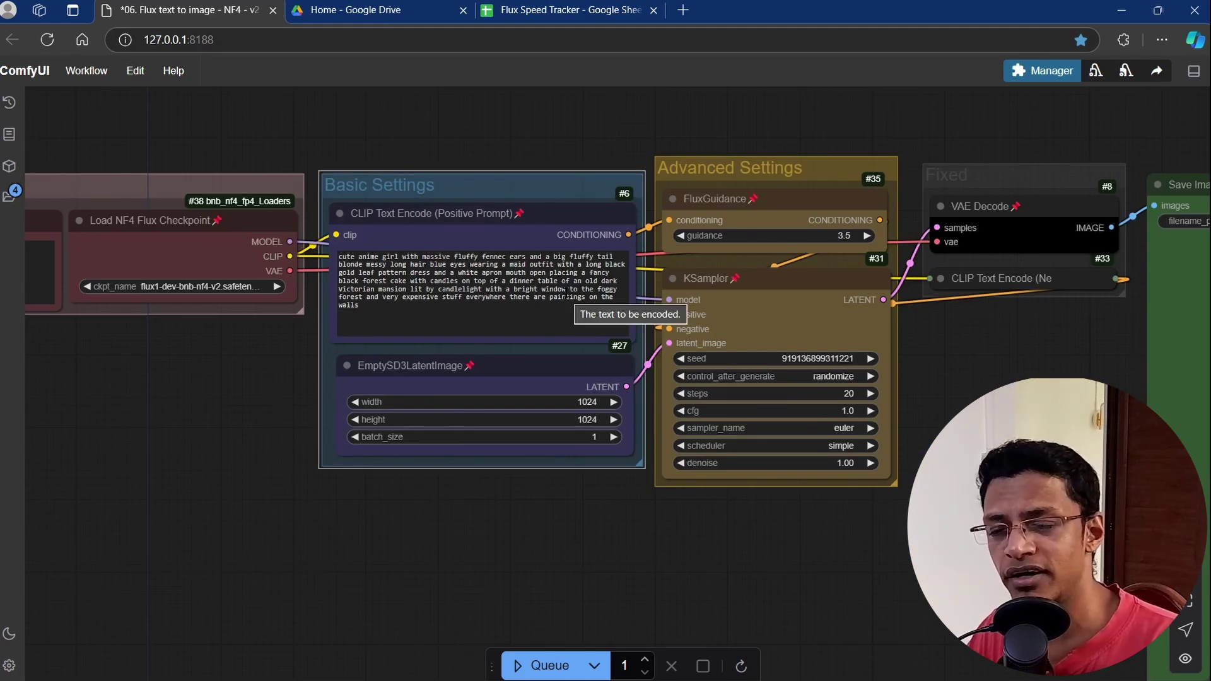
Step: Show the NF4 sample slide, then load '07. Flux text to image - Dev-GGUF' with flux1-dev-Q2_K.gguf
scroll(446, 536, "down", 2)
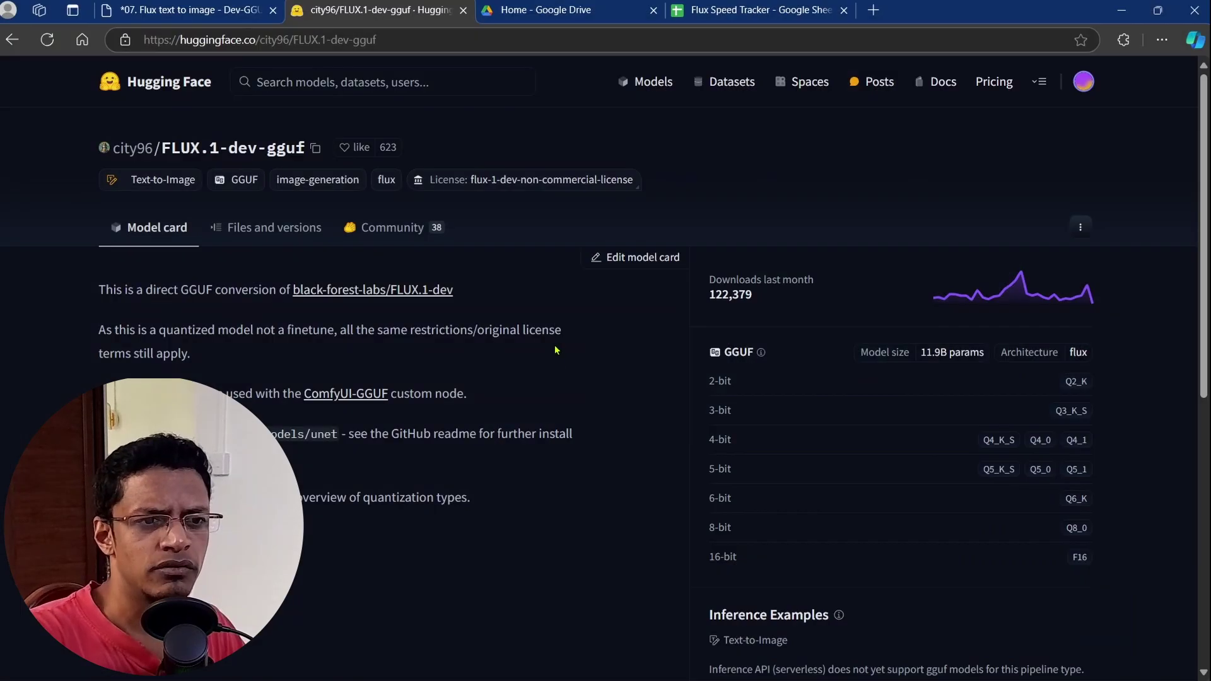
scroll(557, 373, "down", 1)
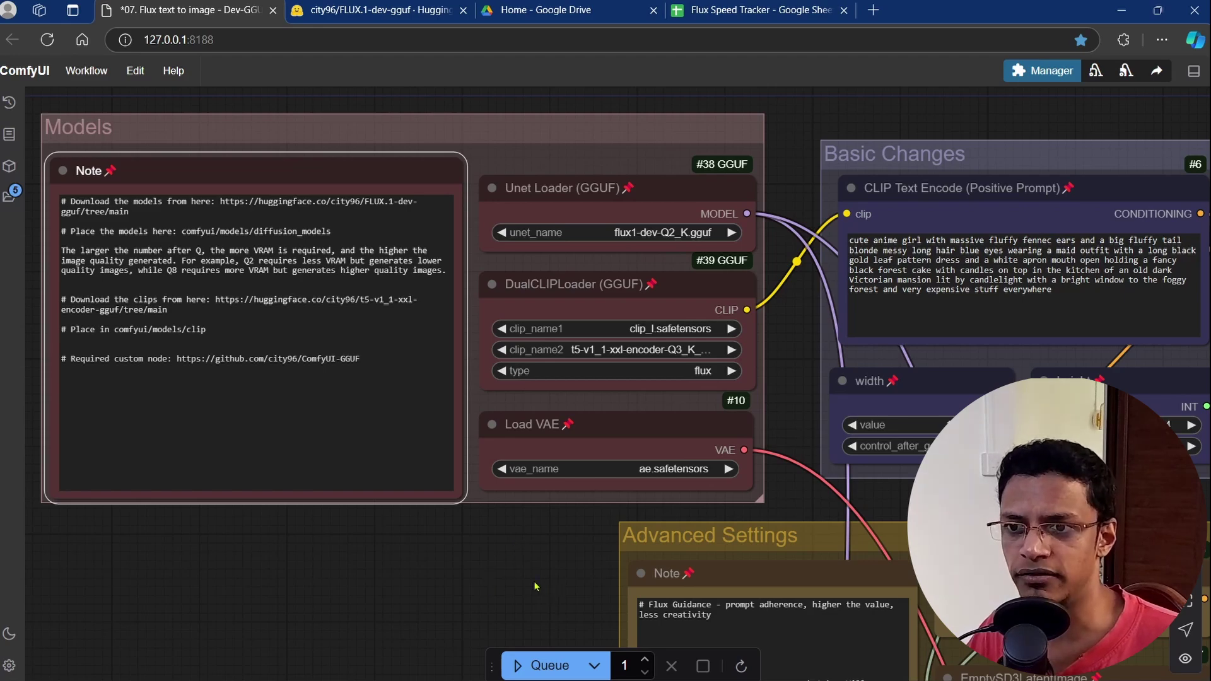
scroll(422, 552, "left", 3)
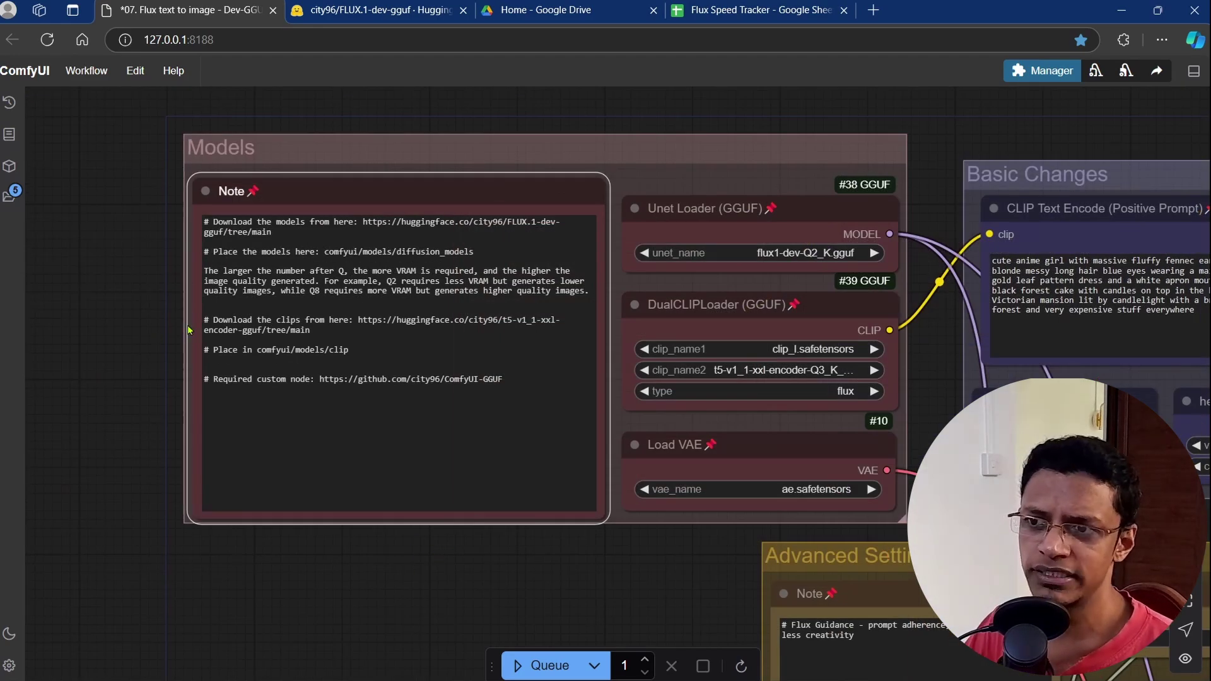
scroll(188, 330, "up", 4)
scroll(713, 378, "right", 3)
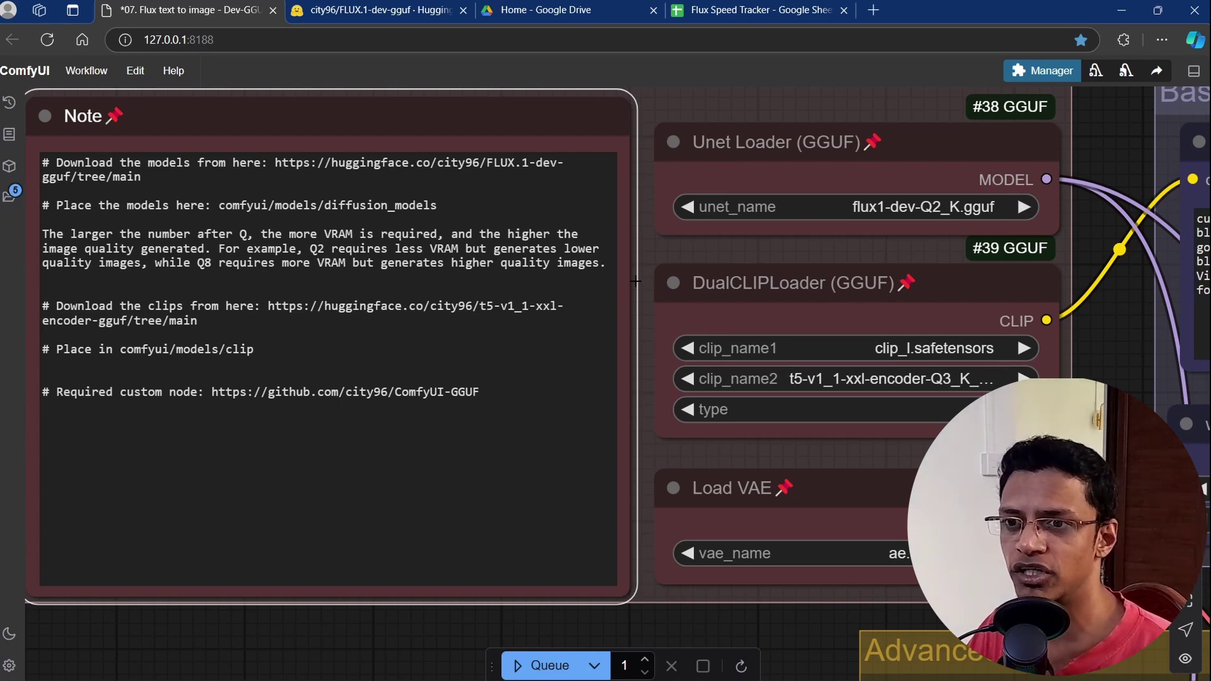
left_click_drag(640, 275, 735, 278)
scroll(735, 280, "down", 1)
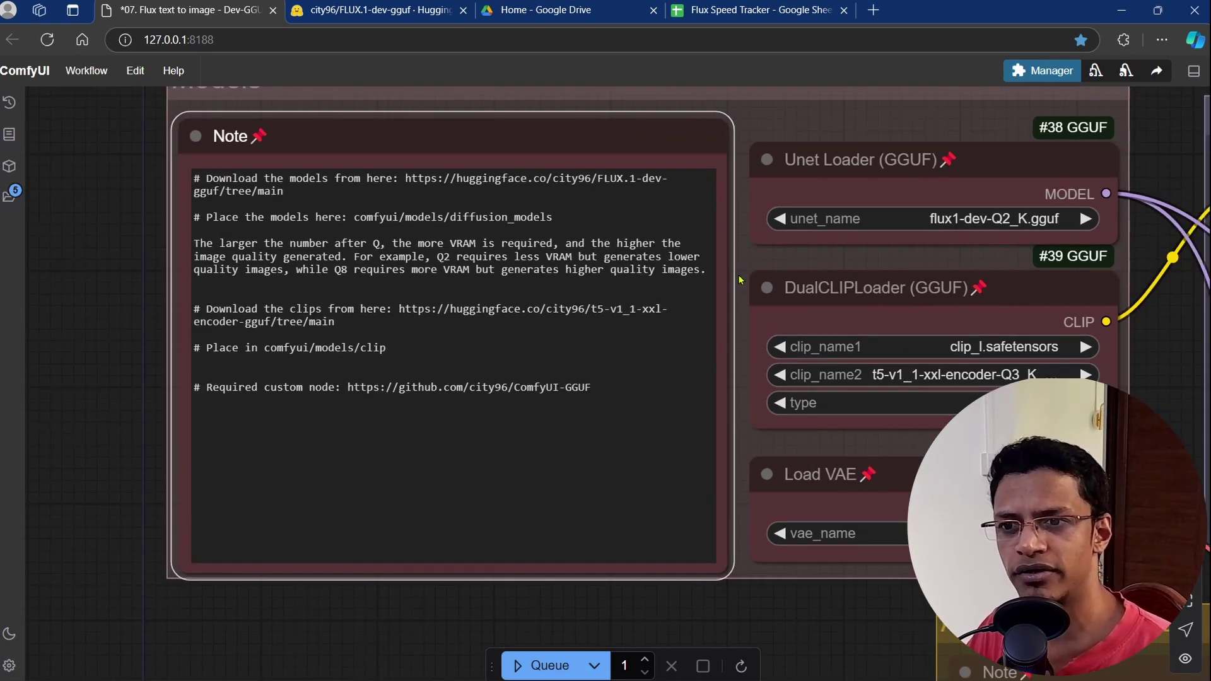
left_click_drag(745, 267, 704, 312)
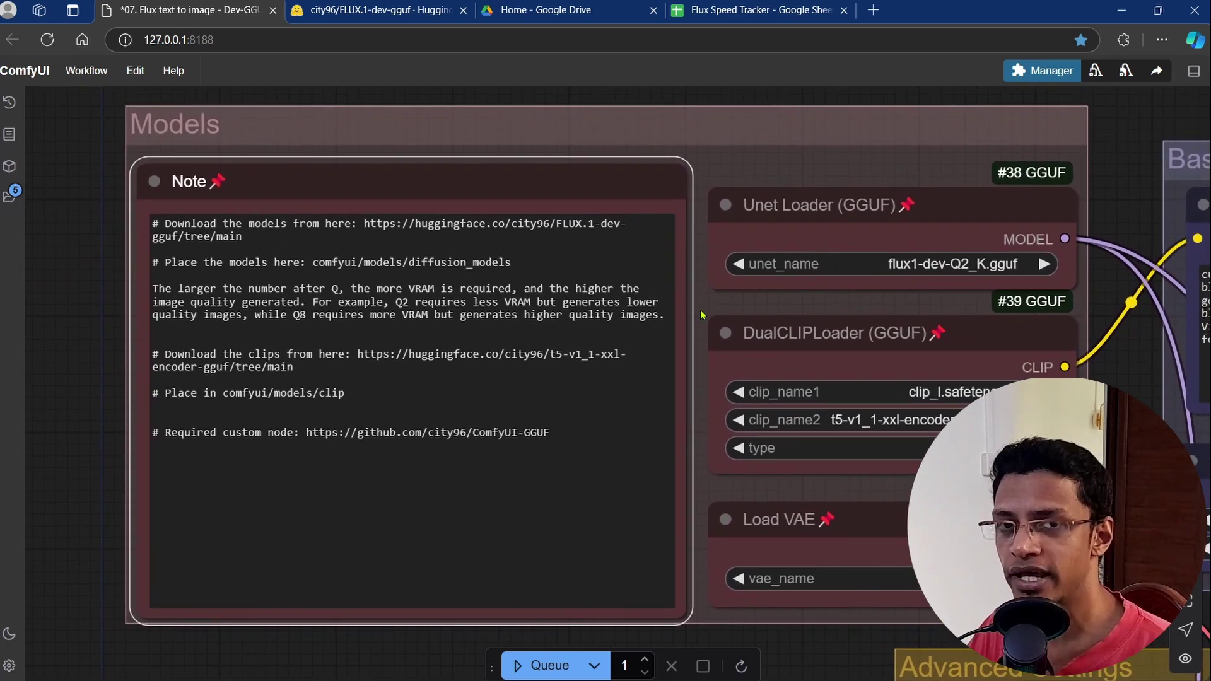
double_click(333, 393)
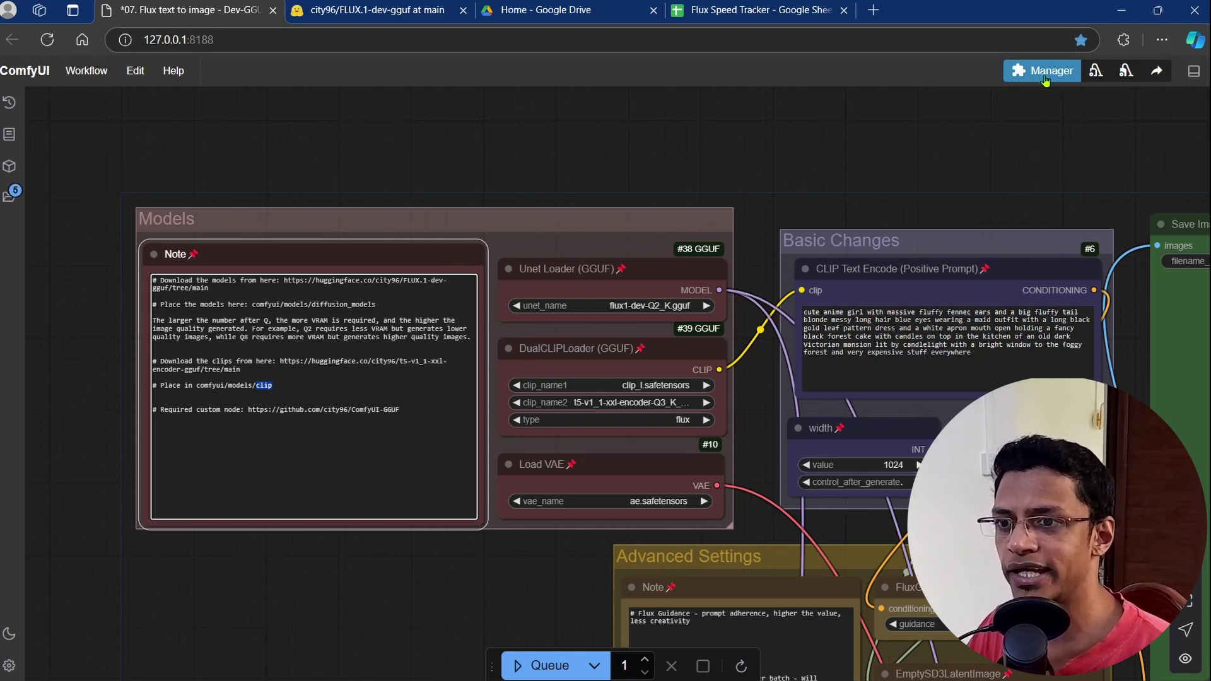
left_click(1051, 71)
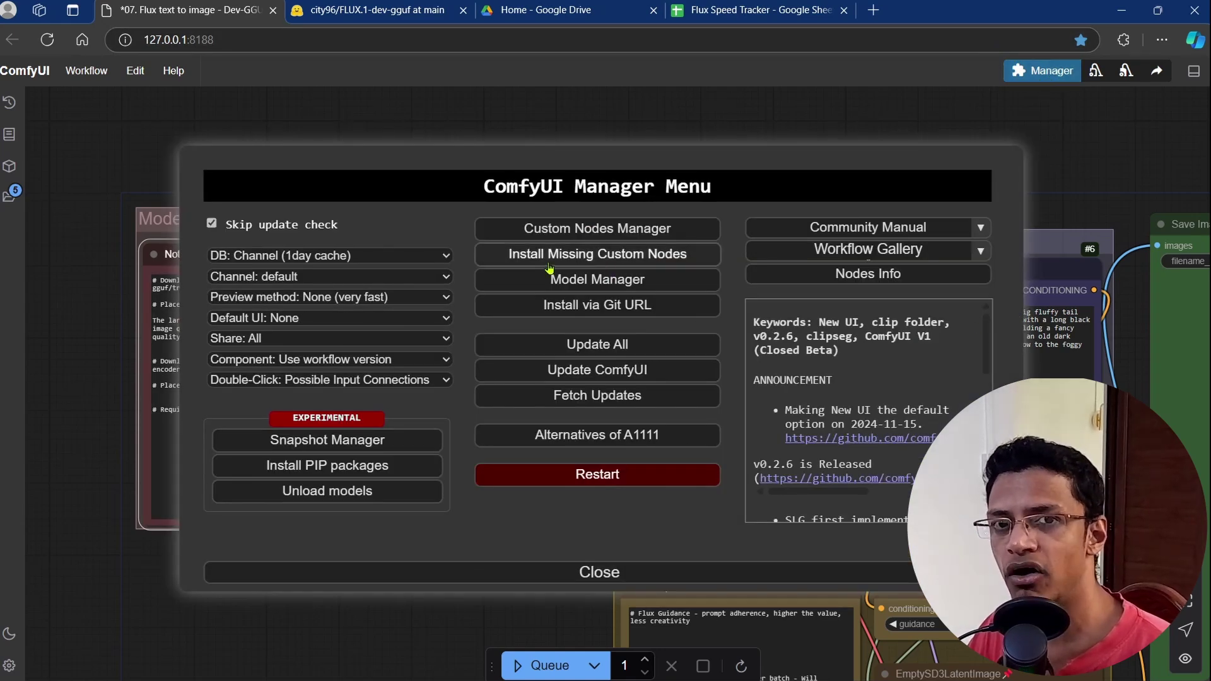
left_click(697, 262)
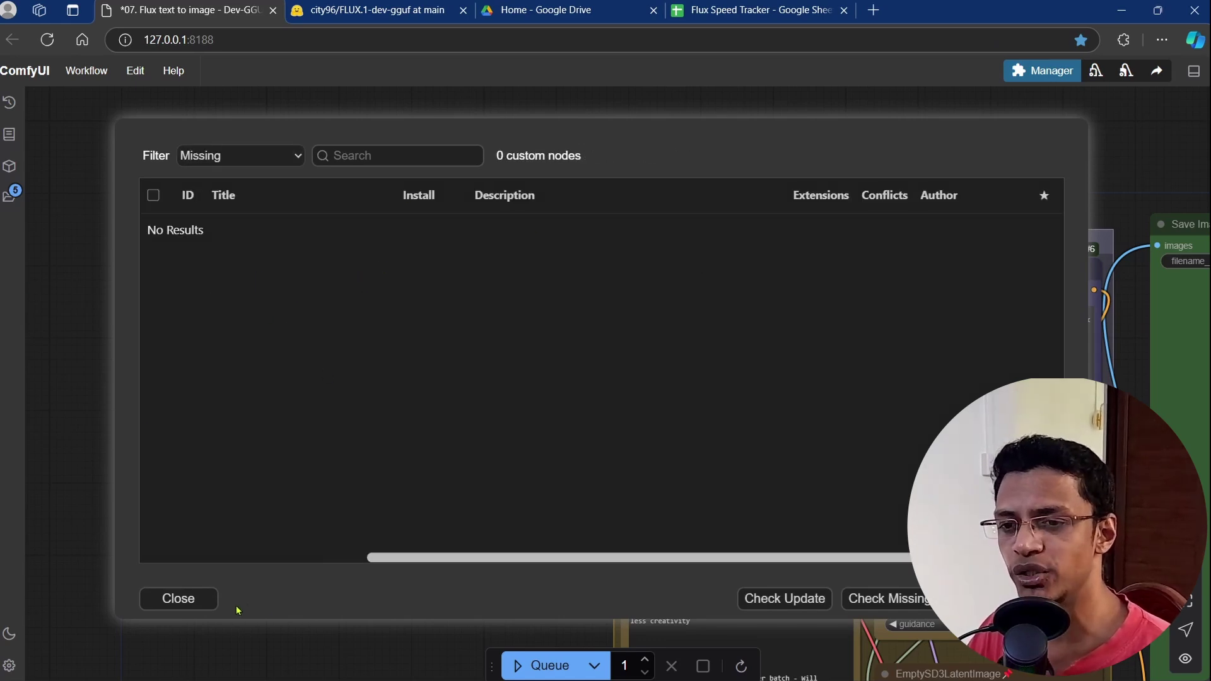
left_click(195, 610)
left_click(606, 573)
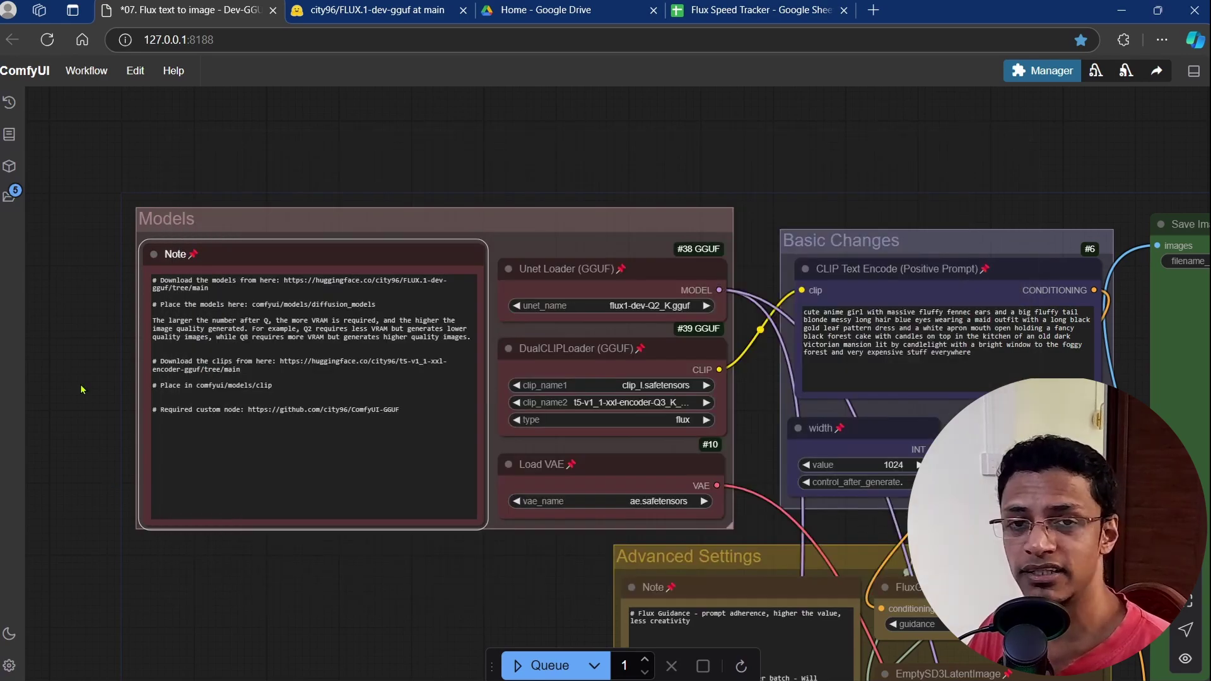
Step: Zoom in to read the Note, then load '09. Flux text to image - Schnell-GGUF' with flux1-schnell-Q2_K.gguf
scroll(145, 417, "up", 5)
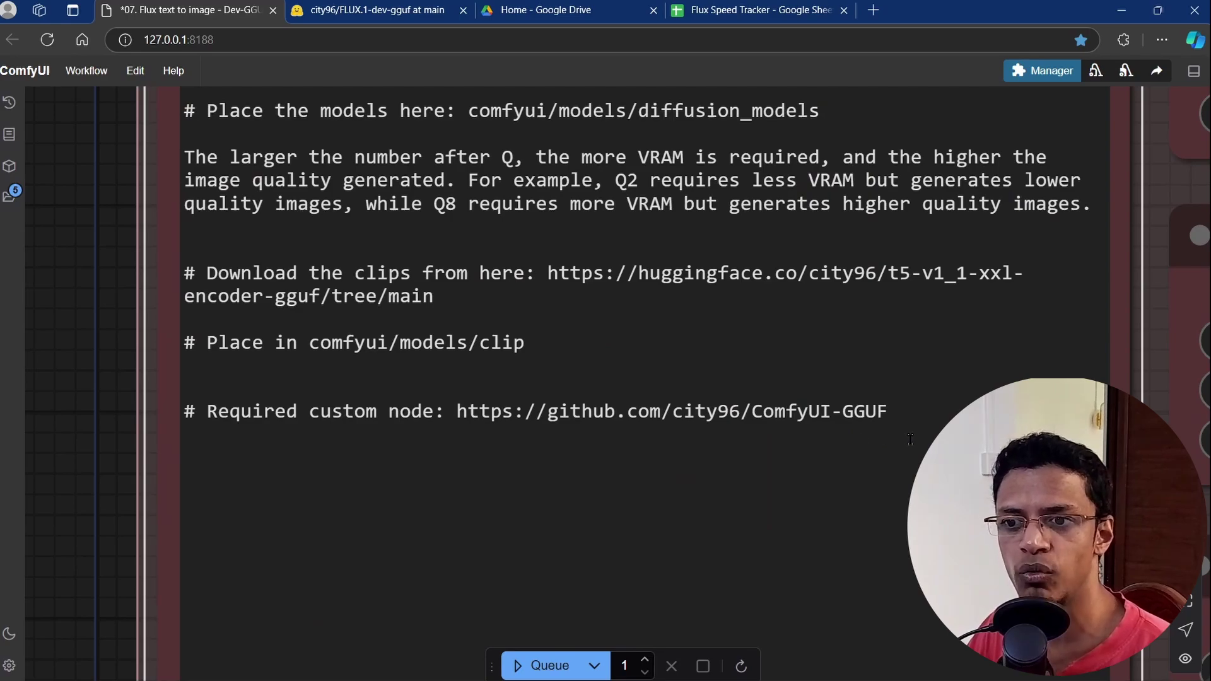
scroll(114, 417, "down", 8)
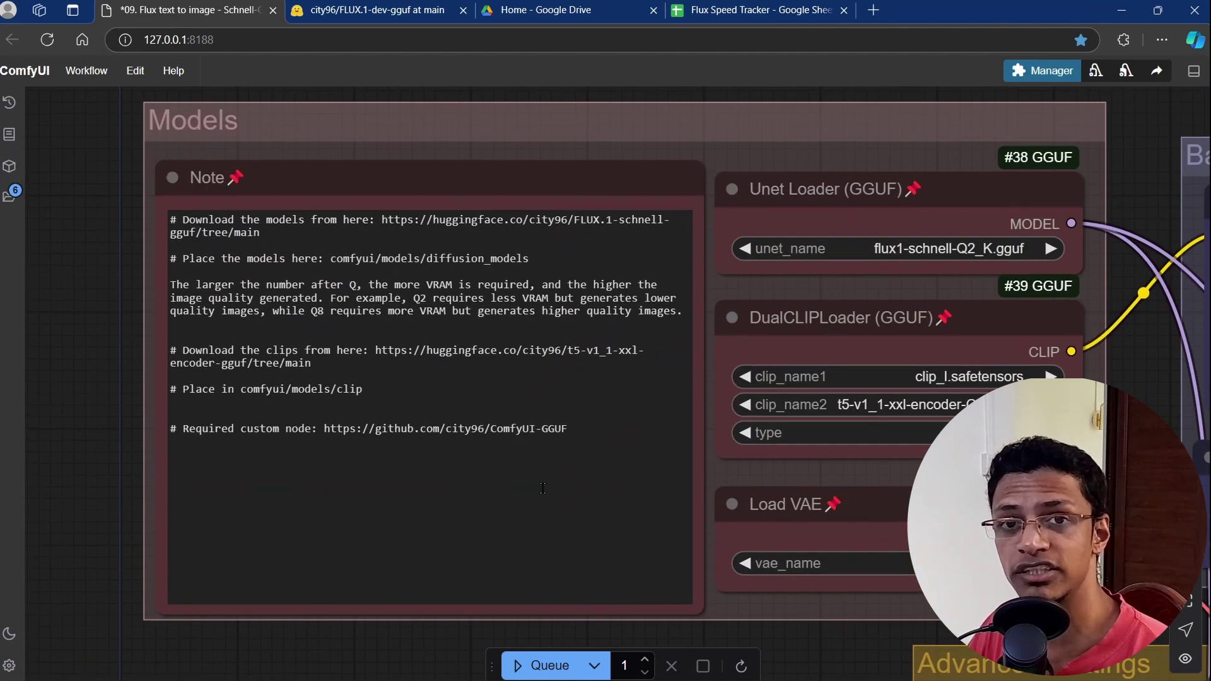
double_click(644, 220)
left_click(81, 449)
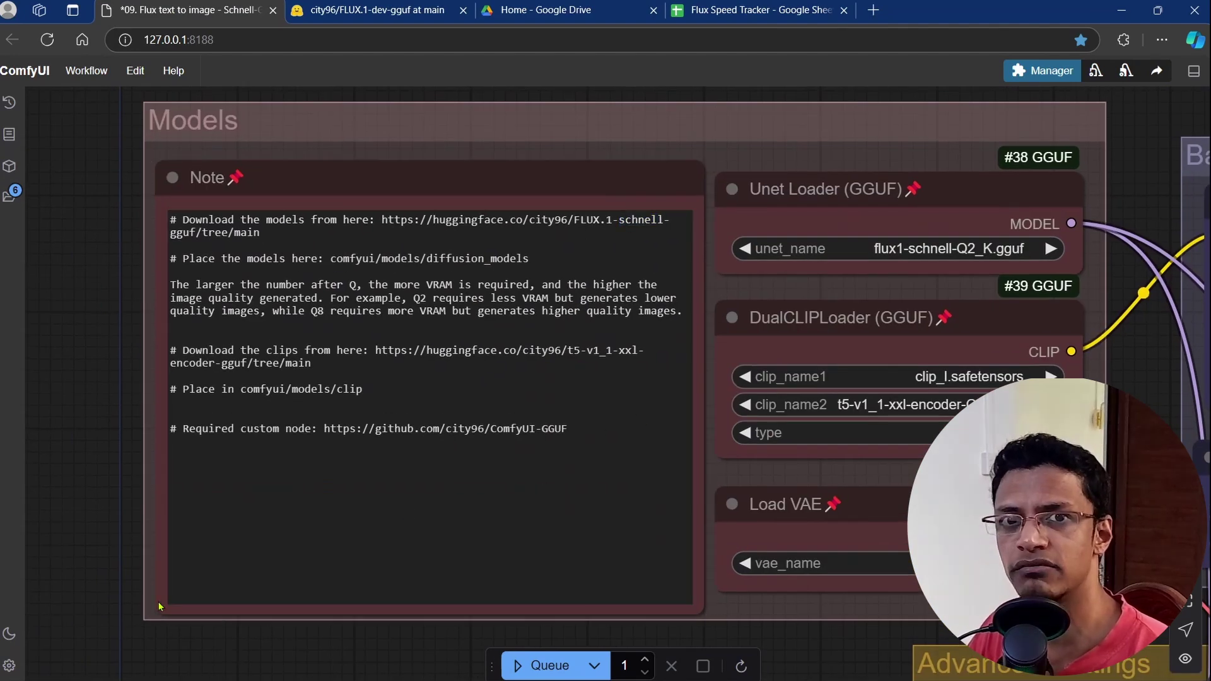
scroll(81, 449, "down", 4)
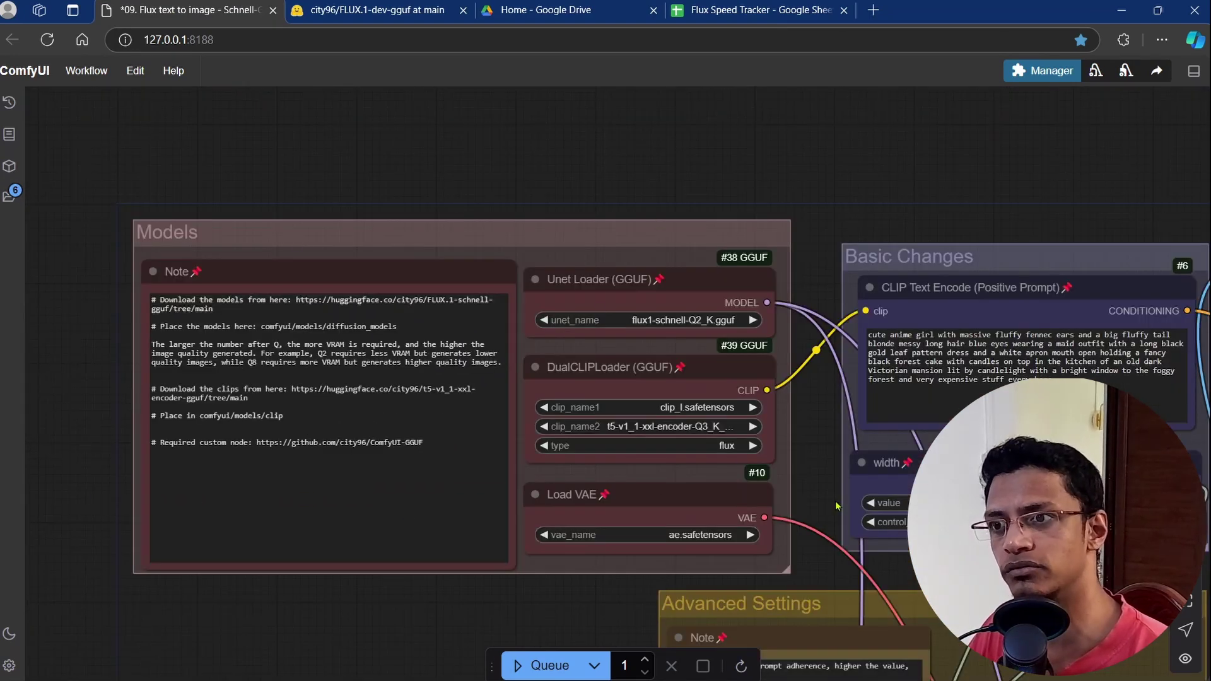
scroll(670, 353, "down", 3)
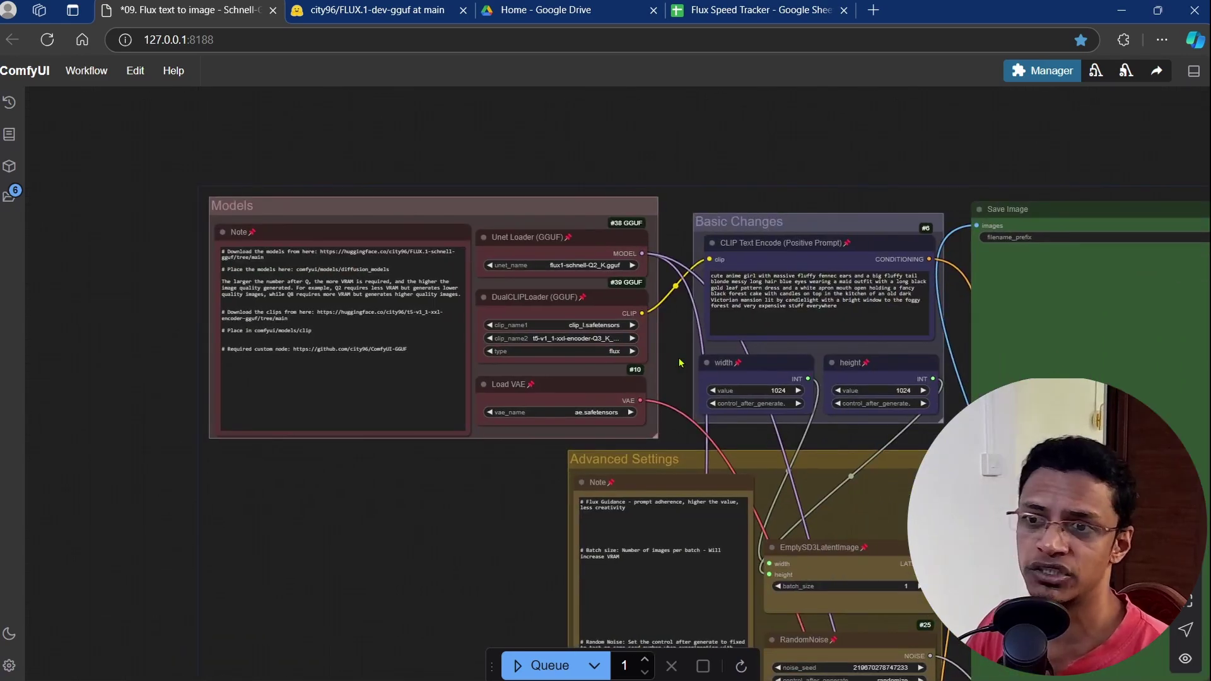
left_click_drag(671, 357, 478, 223)
scroll(791, 648, "up", 7)
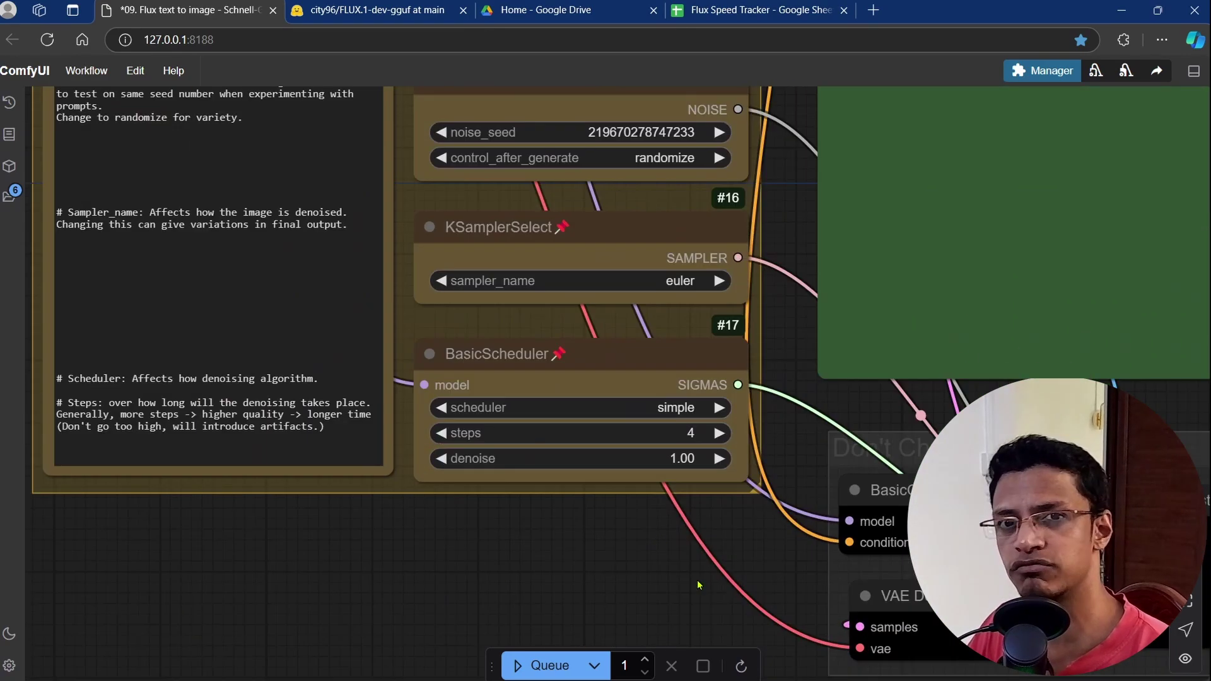
scroll(183, 590, "down", 3)
scroll(387, 522, "down", 3)
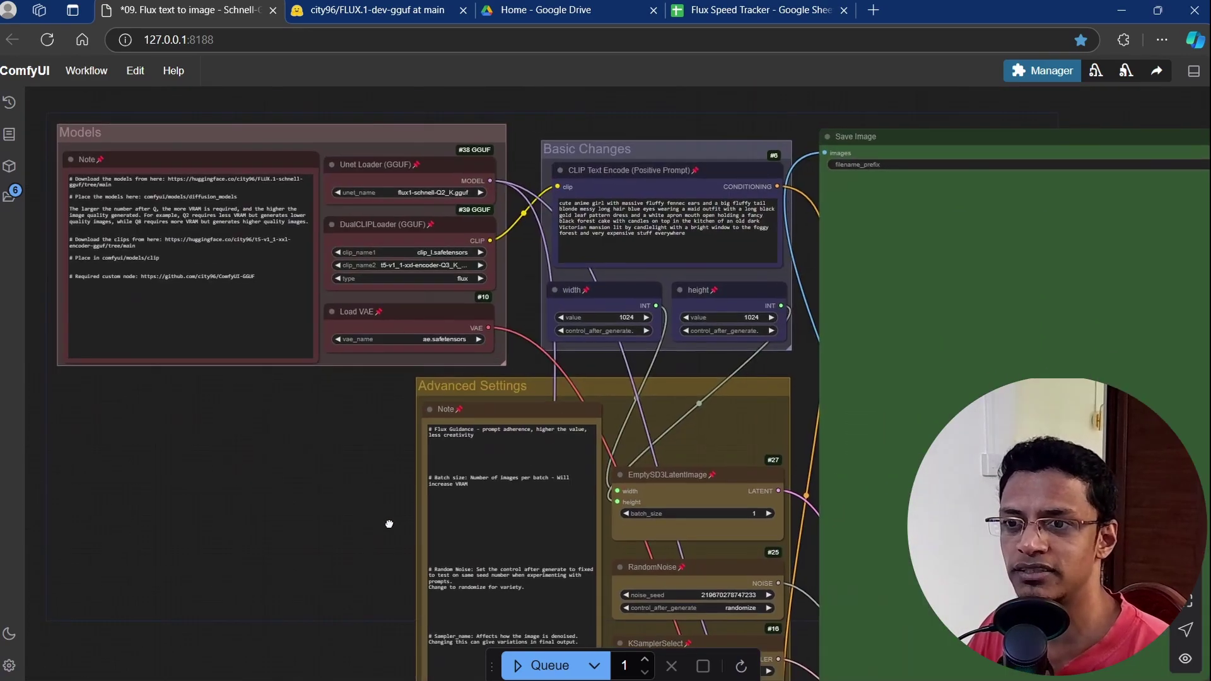